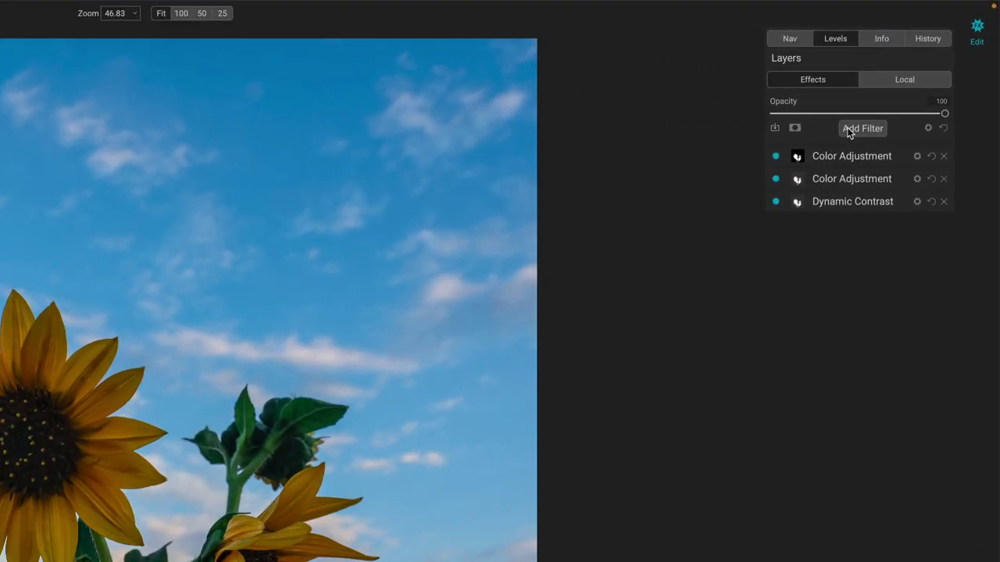
Add an Antique filter layer and show its all-white mask in place of the photo
click(909, 85)
click(557, 200)
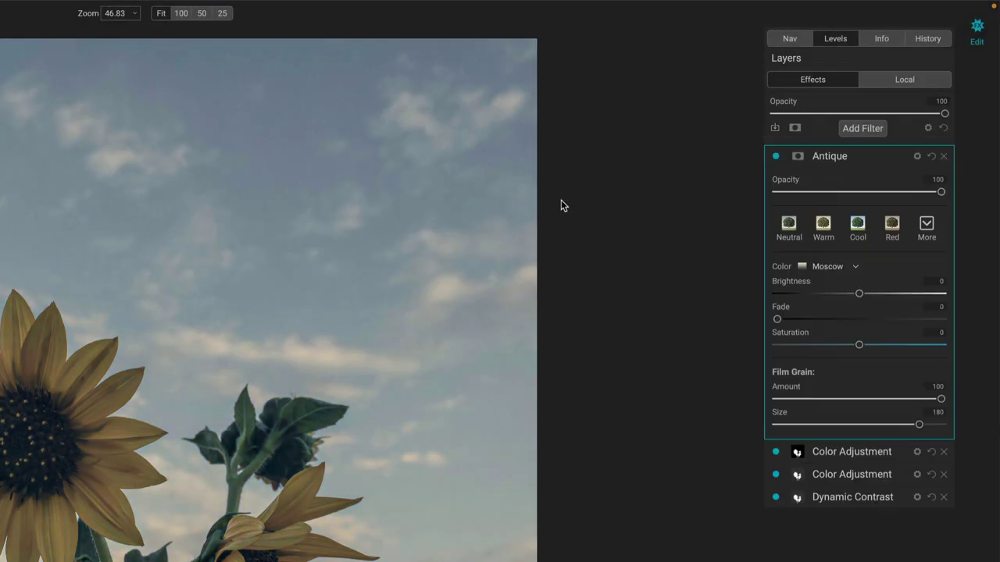
click(797, 159)
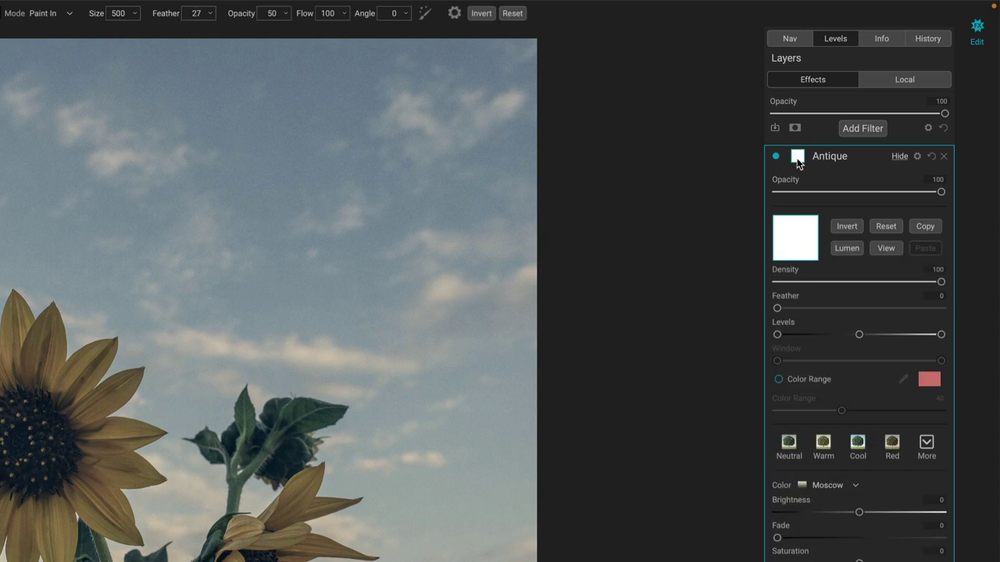
click(885, 248)
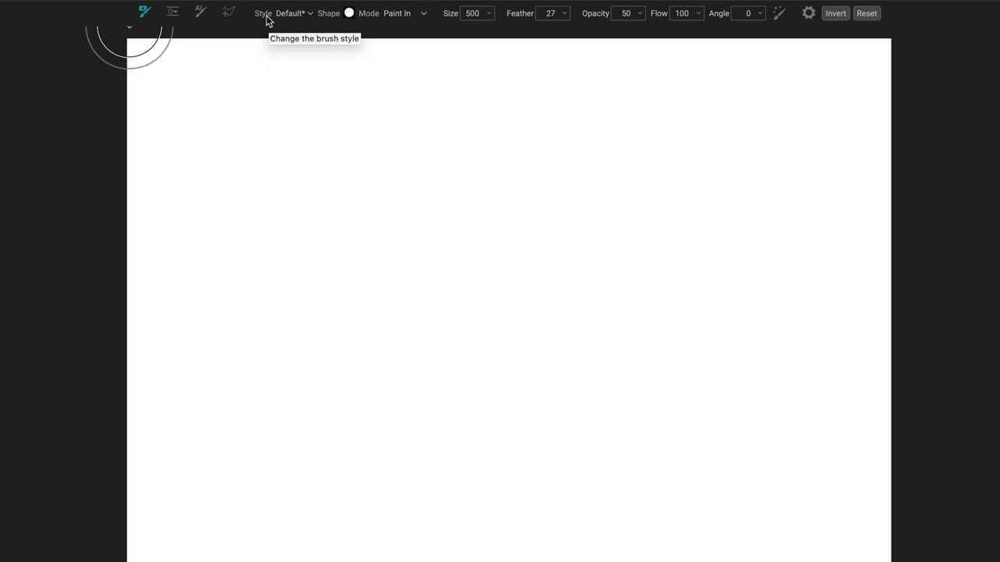
click(349, 14)
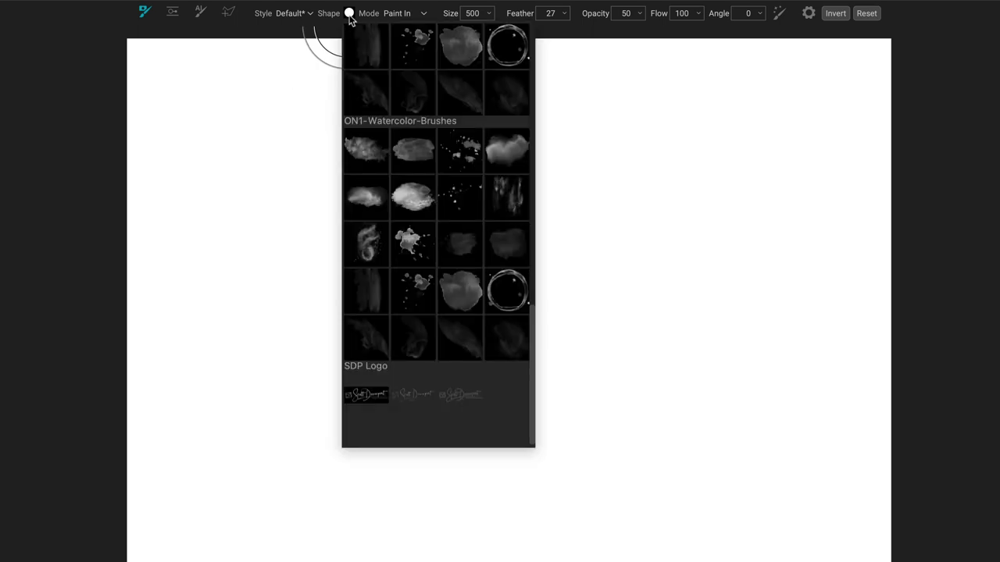
scroll(375, 78, up, 15)
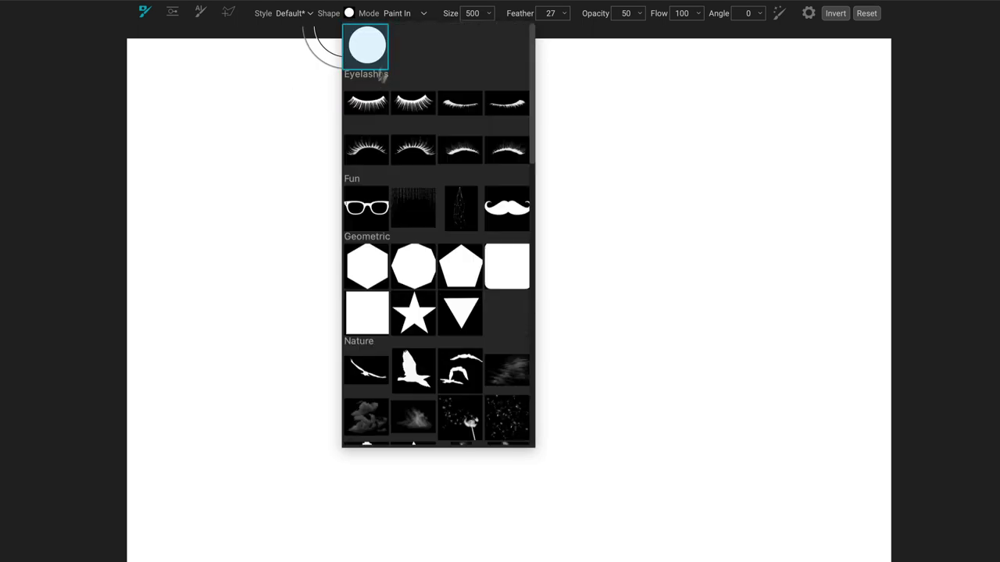
scroll(398, 102, down, 5)
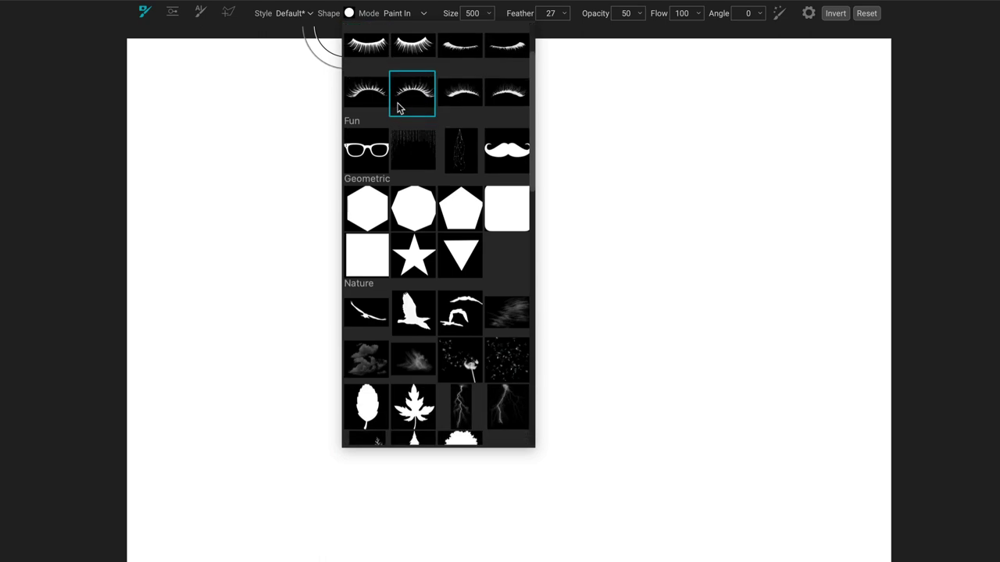
scroll(398, 107, down, 8)
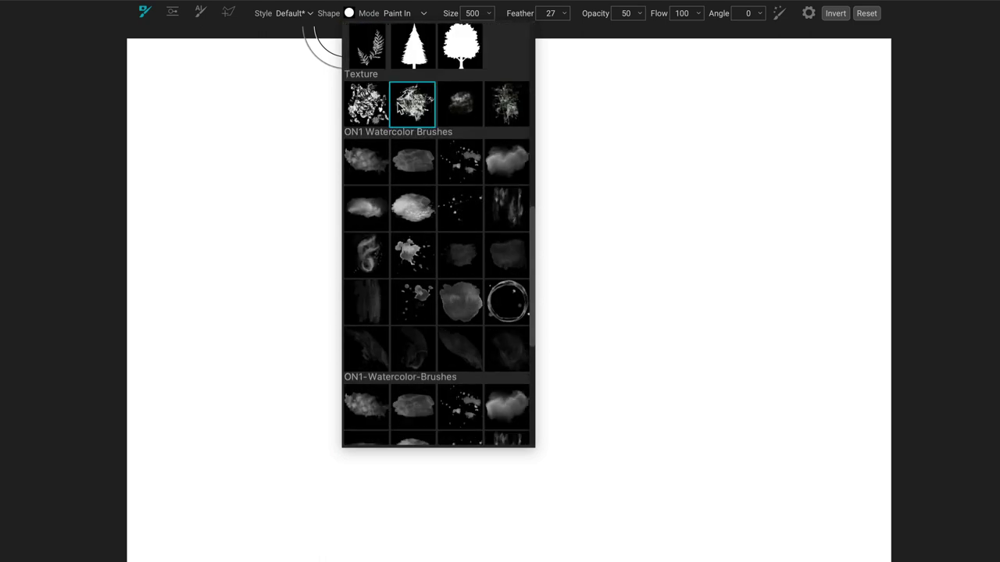
scroll(398, 107, up, 12)
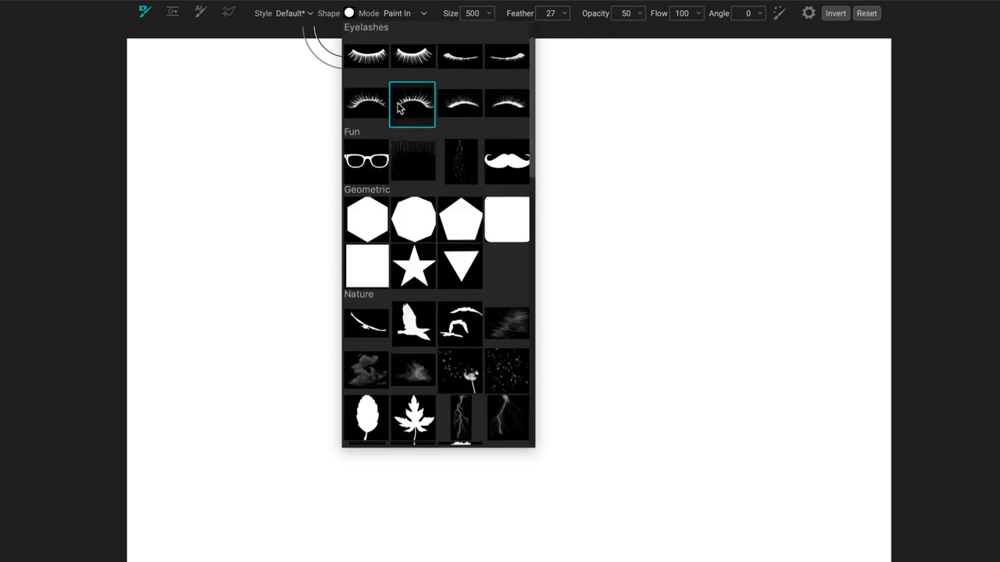
scroll(399, 102, up, 1)
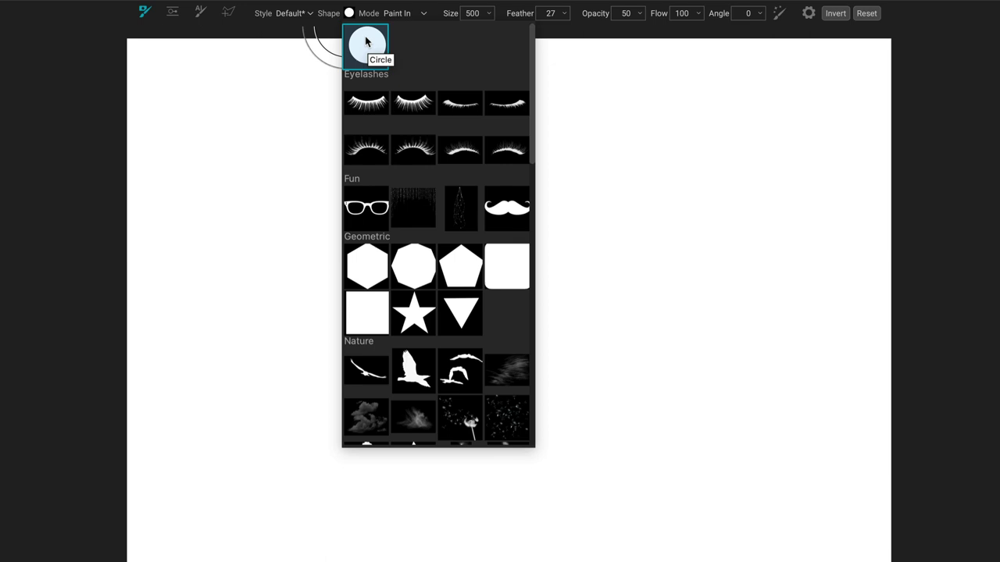
click(350, 15)
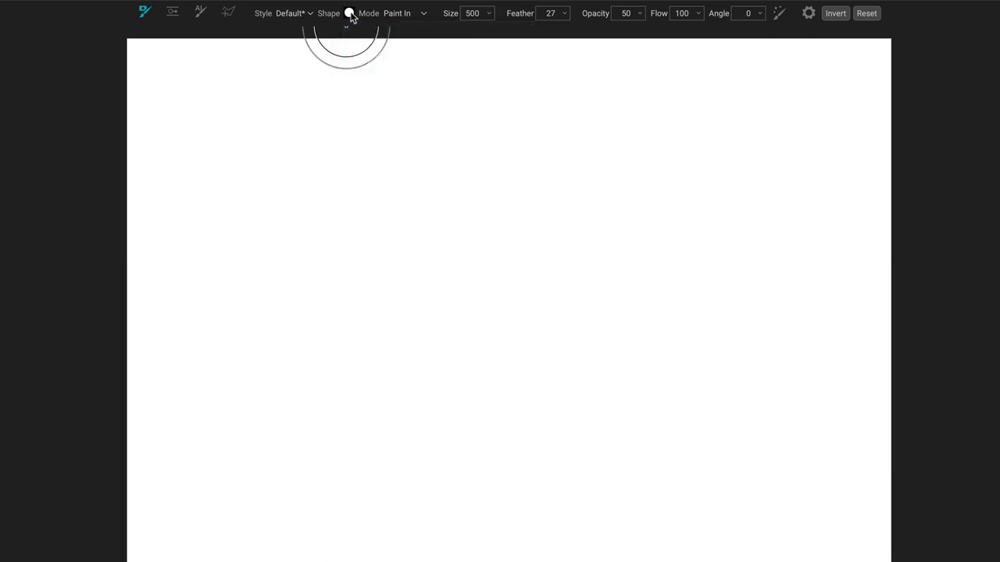
Keep the mask brush on Paint In and raise its opacity to 55
click(424, 15)
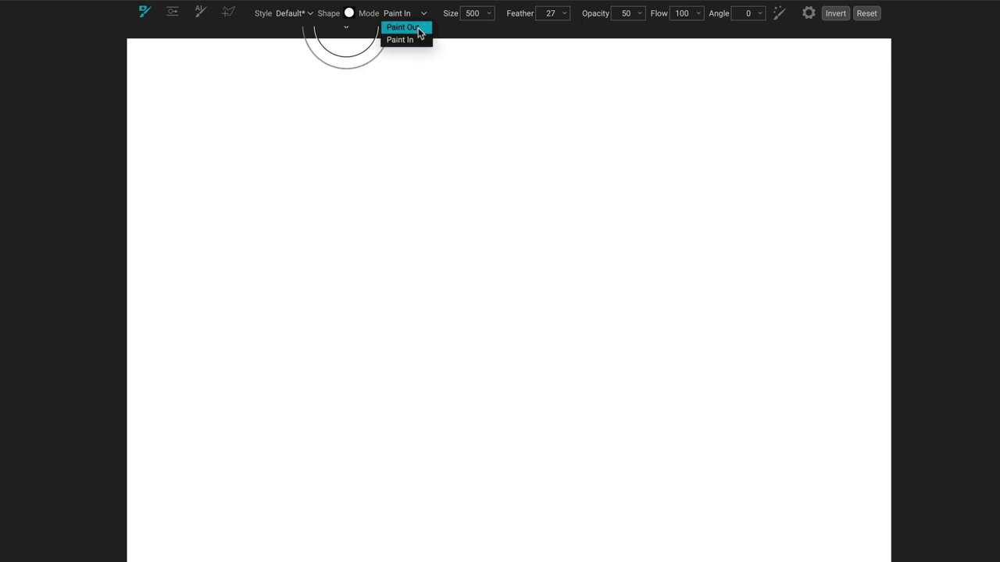
click(422, 15)
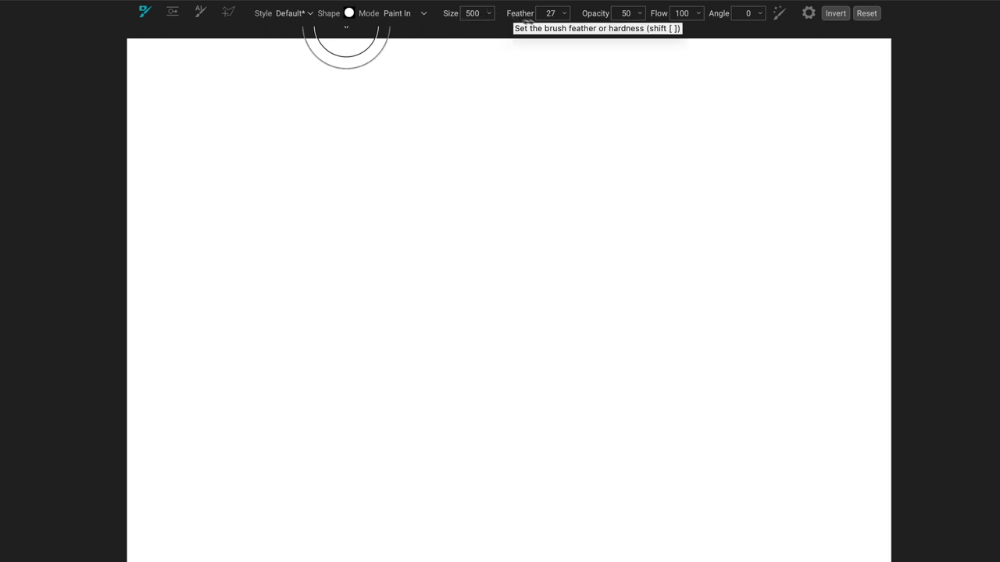
drag(597, 17, 656, 16)
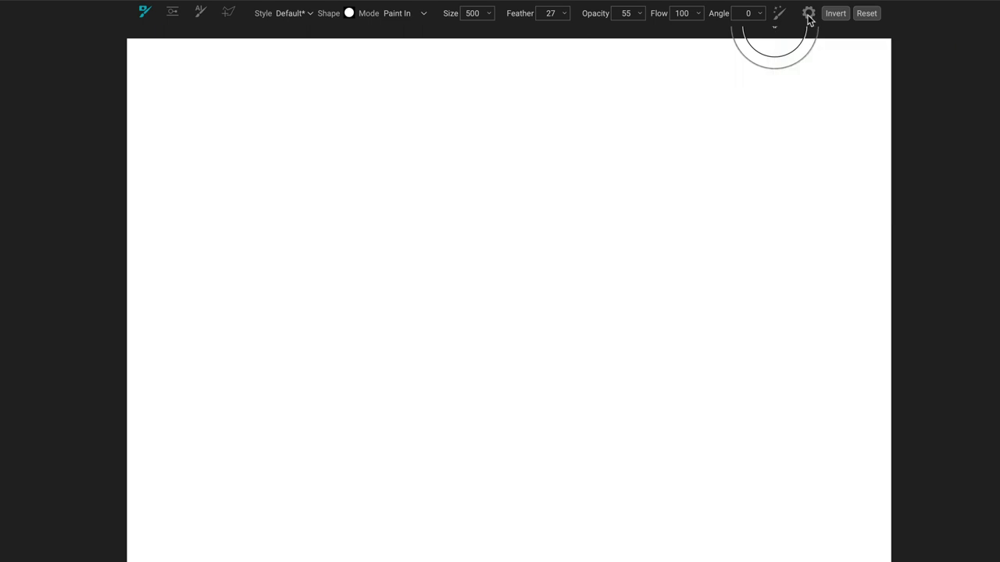
click(809, 15)
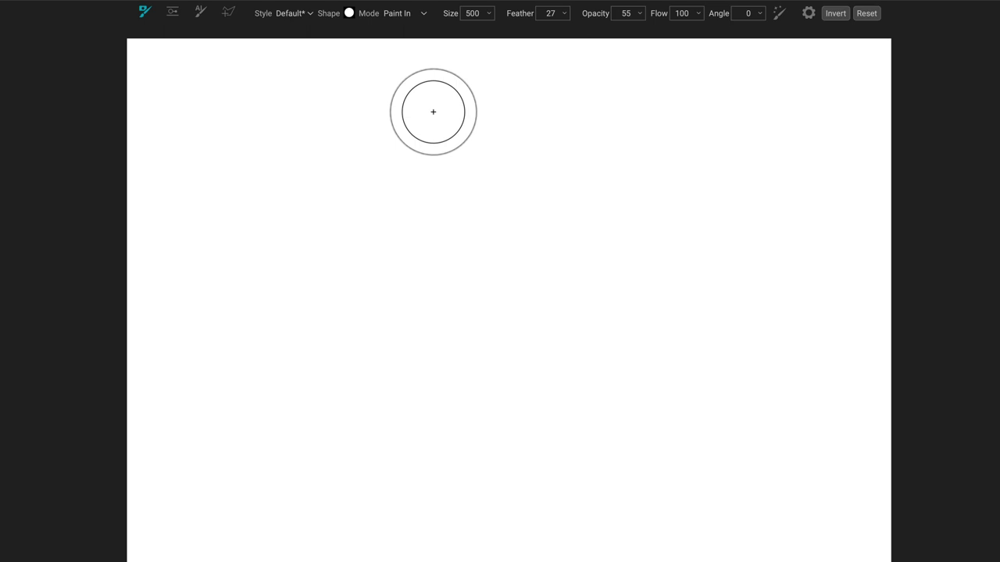
Toggle the brush between Paint Out and Paint In, then try brush sizes, ending at 700
key(shift+x)
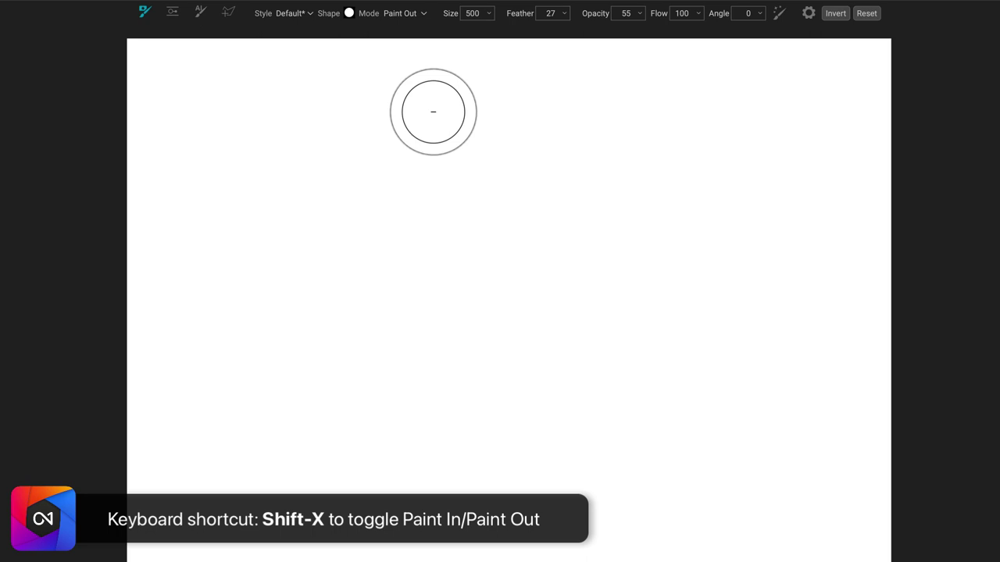
key(shift+x)
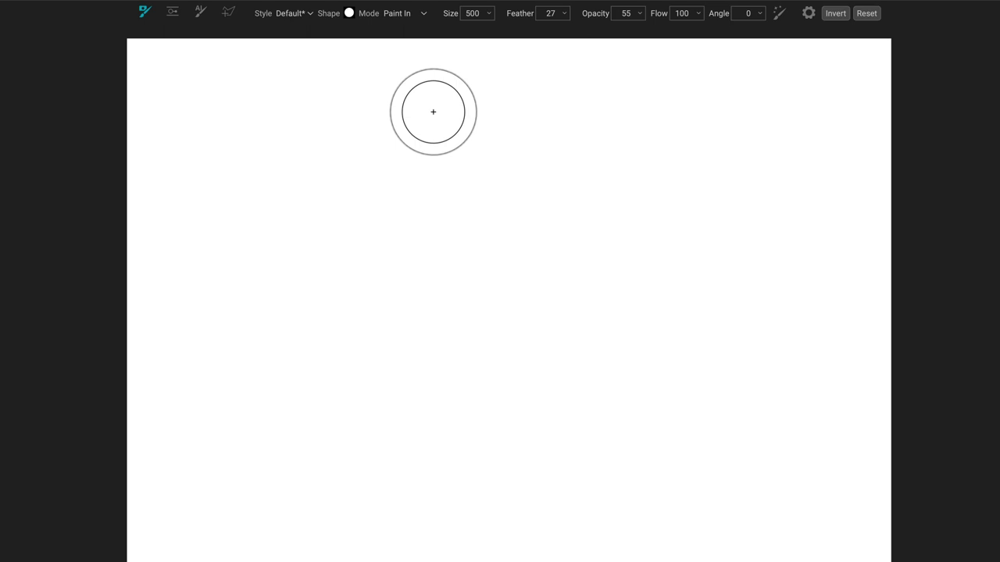
key(bracketright)
key(bracketright)
key(bracketright)
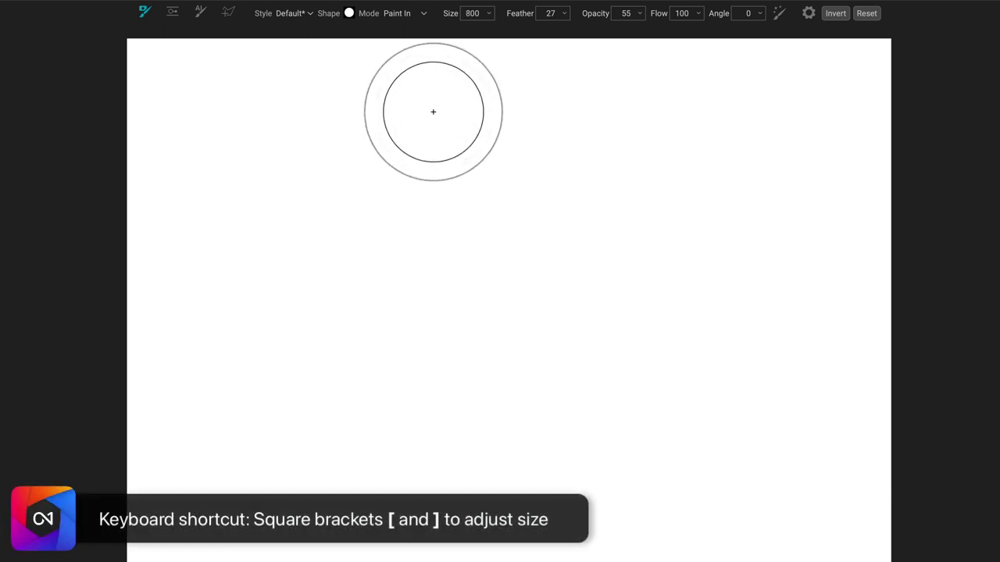
key(bracketleft)
key(bracketleft)
key(bracketleft)
key(bracketleft)
key(bracketleft)
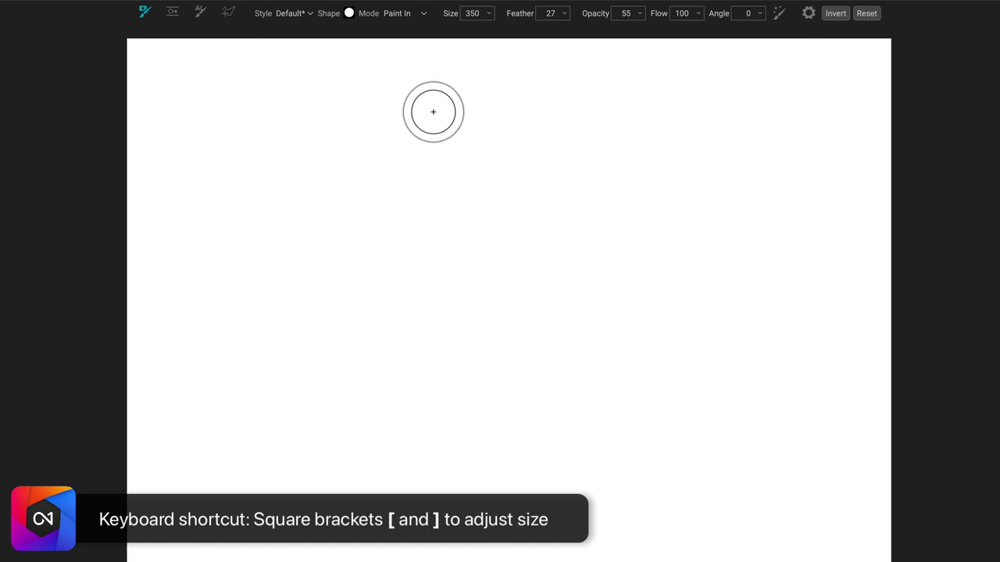
key(bracketright)
key(bracketright)
key(bracketright)
key(bracketright)
key(bracketright)
key(bracketleft)
key(bracketleft)
key(bracketleft)
key(bracketright)
key(bracketright)
key(bracketright)
key(bracketright)
key(bracketleft)
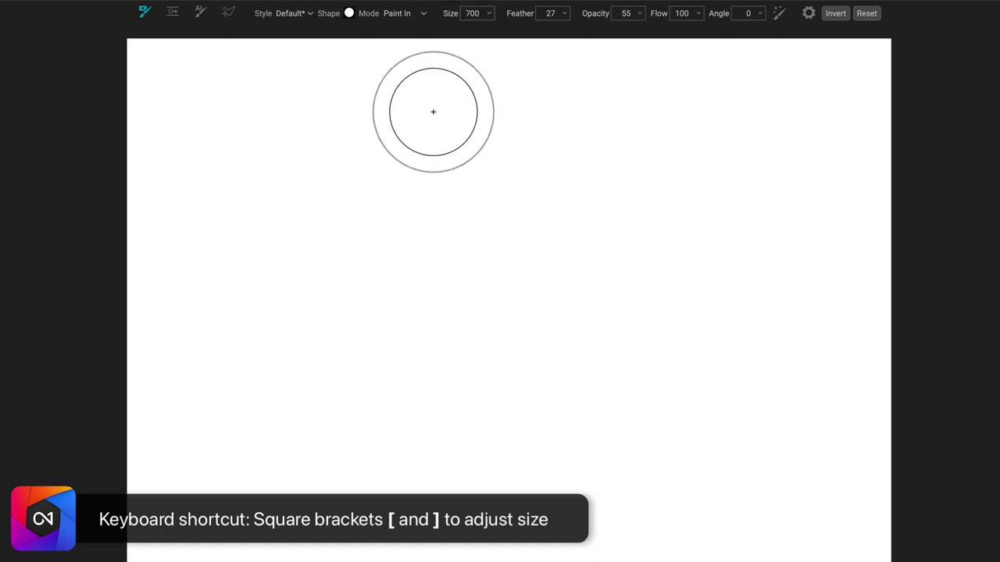
key(bracketleft)
key(bracketleft)
key(bracketright)
key(bracketright)
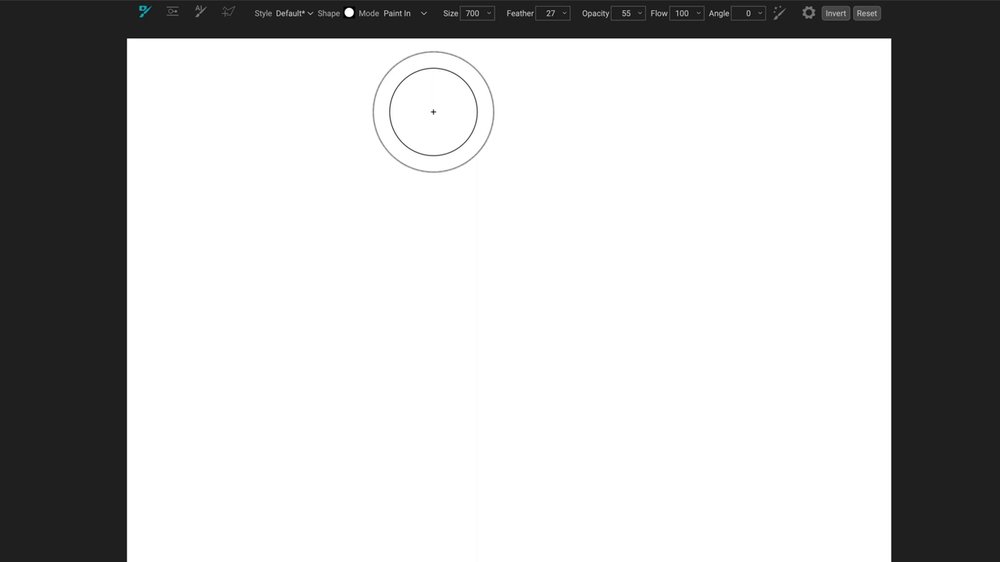
Settle the masking brush at size 600 with feather 67 using bracket shortcuts
key(shift+bracketright)
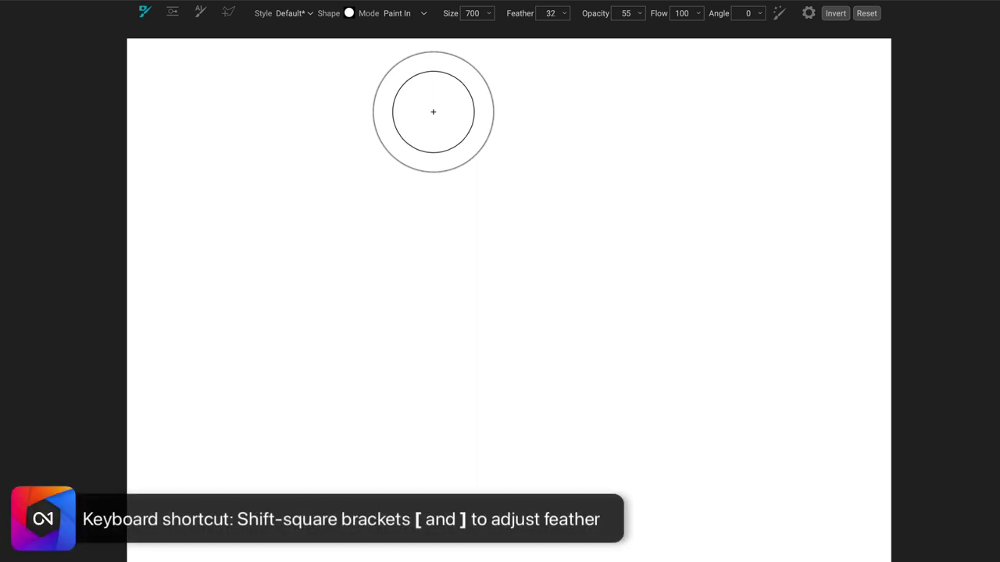
key(shift+bracketright)
key(shift+bracketright)
key(shift+bracketright)
key(shift+bracketright)
key(shift+bracketright)
key(shift+bracketright)
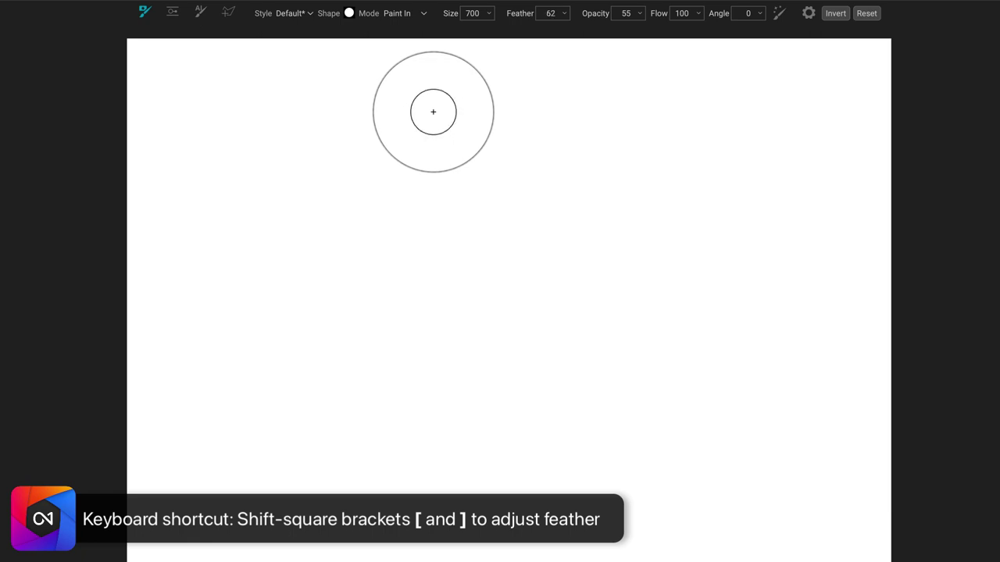
key(shift+bracketleft)
key(shift+bracketleft)
key(shift+bracketleft)
key(shift+bracketleft)
key(shift+bracketleft)
key(shift+bracketleft)
key(shift+bracketleft)
key(shift+bracketleft)
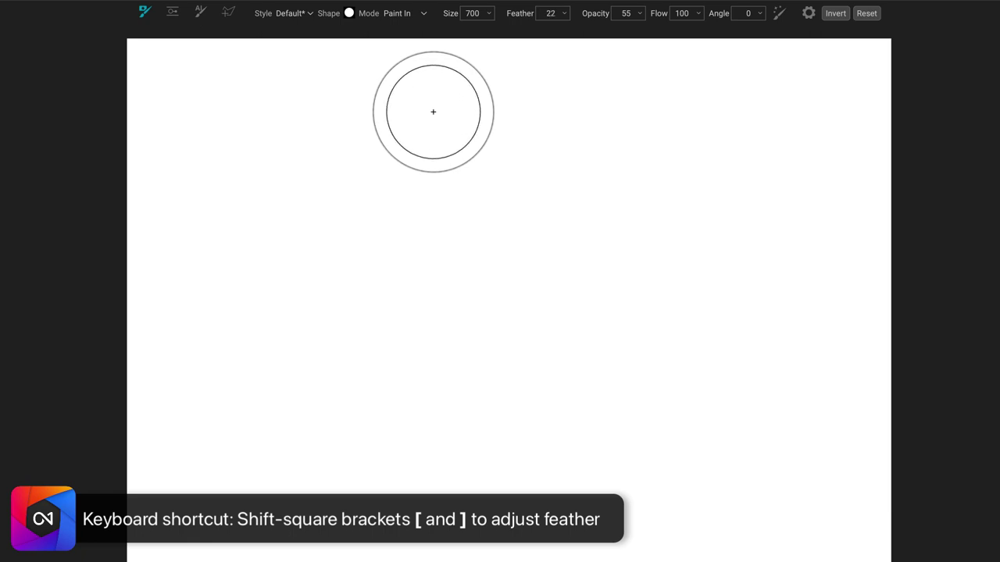
key(shift+bracketright)
key(shift+bracketright)
key(shift+bracketright)
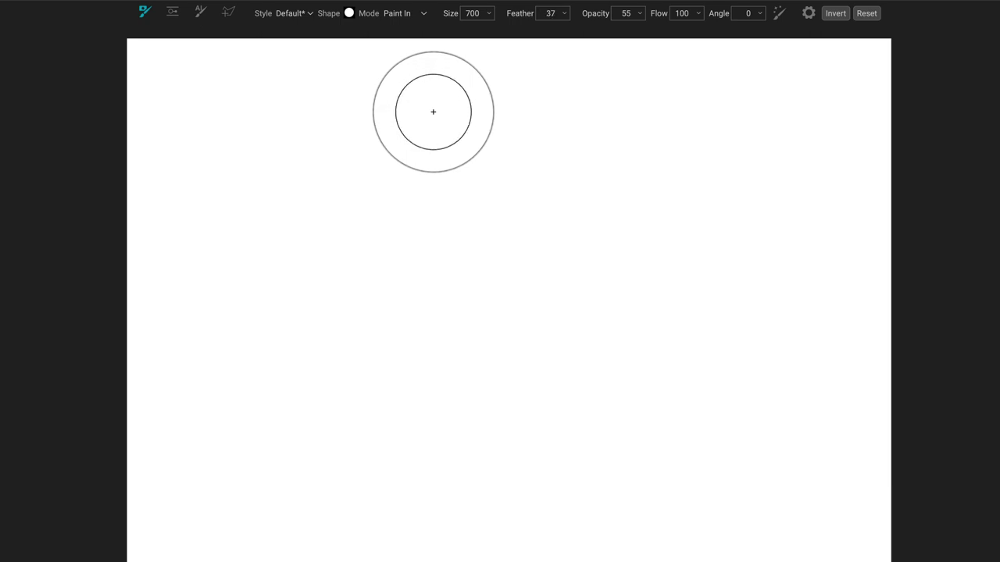
key(bracketright)
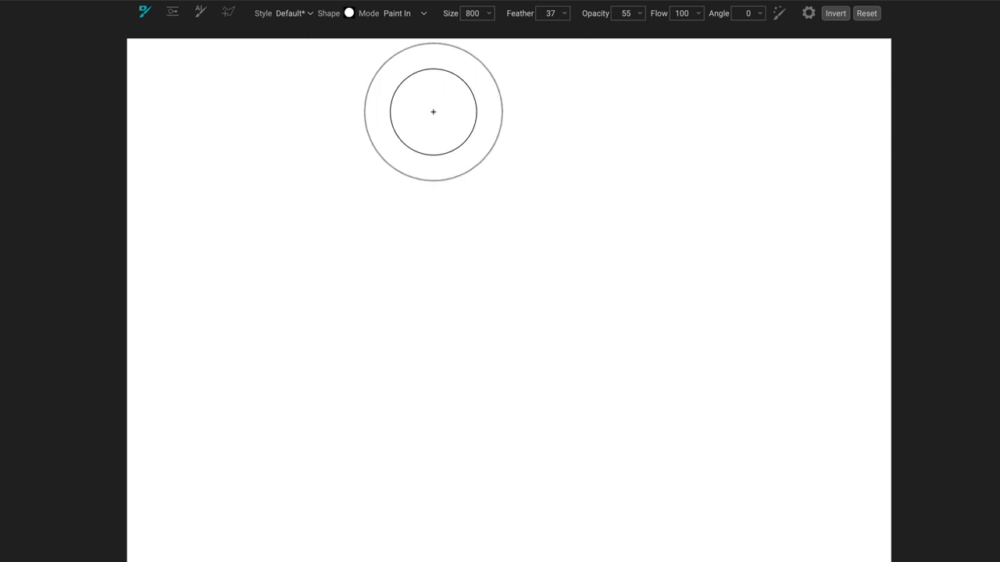
key(bracketleft)
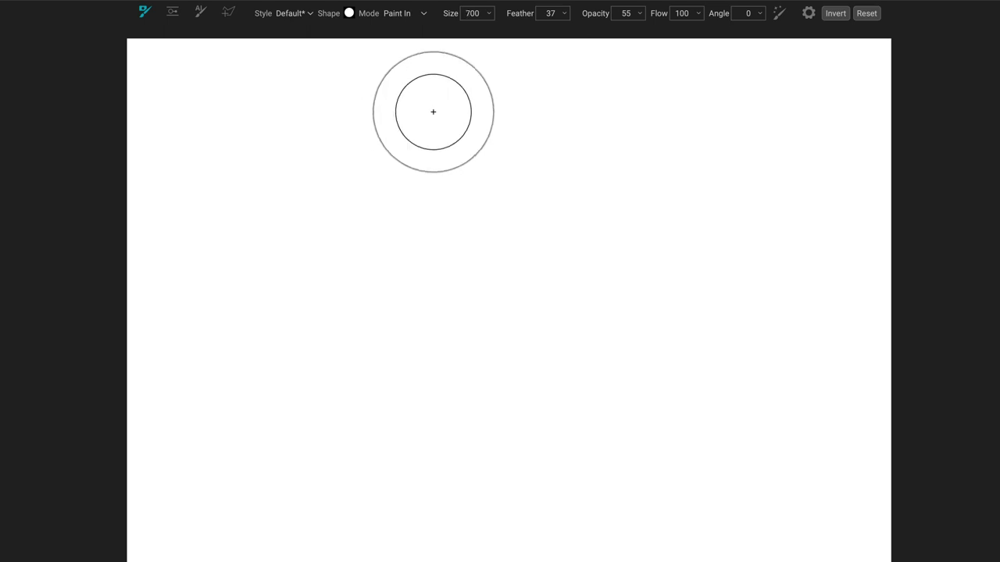
key(bracketleft)
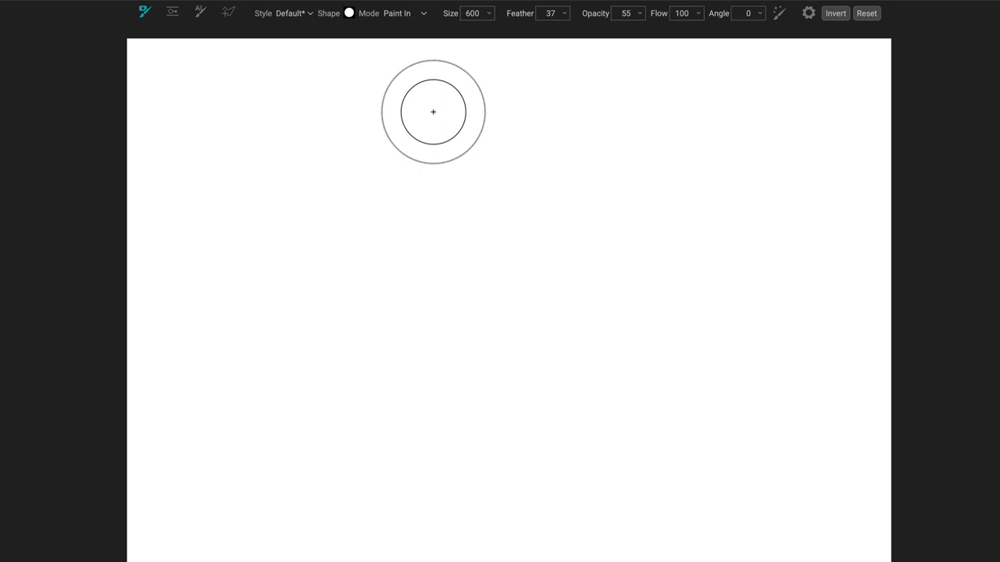
key(shift+bracketleft)
key(shift+bracketleft)
key(shift+bracketleft)
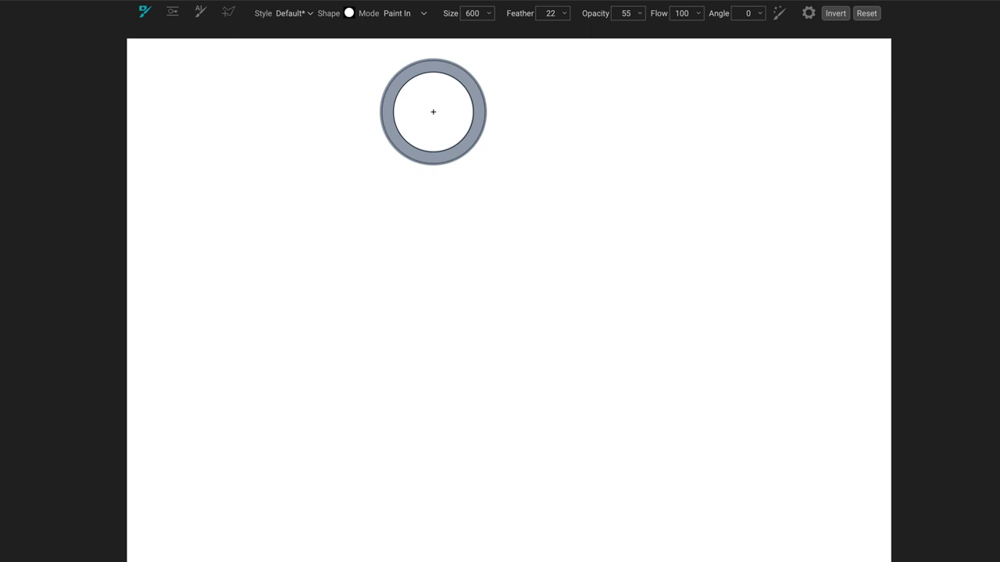
key(shift+bracketright)
key(shift+bracketright)
key(shift+bracketright)
key(shift+bracketright)
key(shift+bracketright)
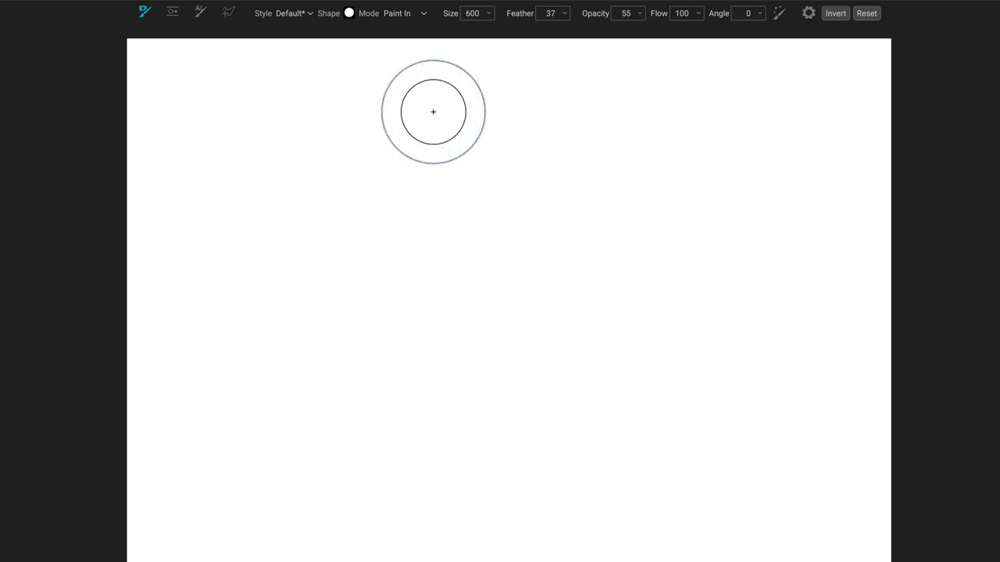
key(shift+bracketright)
key(shift+bracketright)
key(shift+bracketright)
key(shift+bracketright)
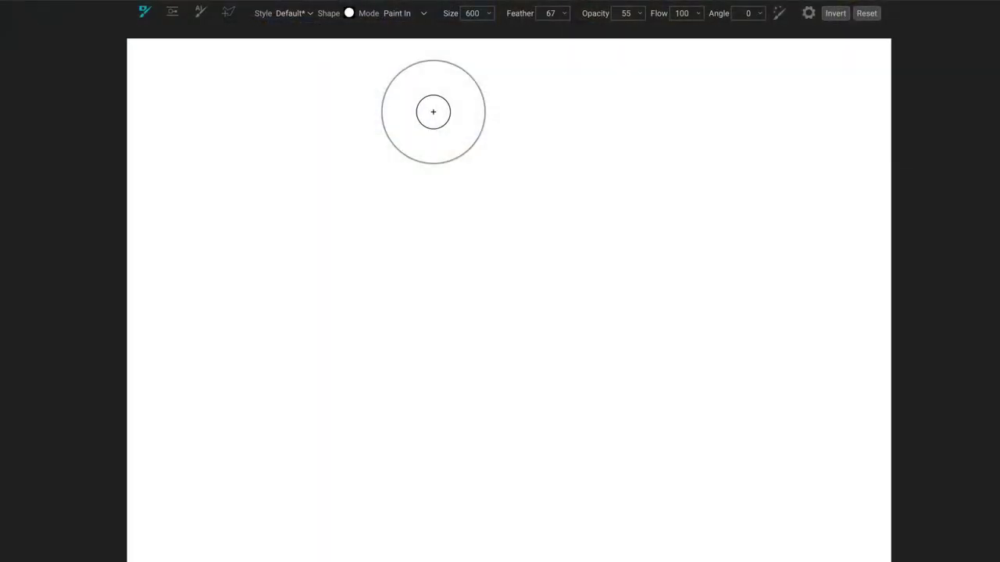
key(bracketright)
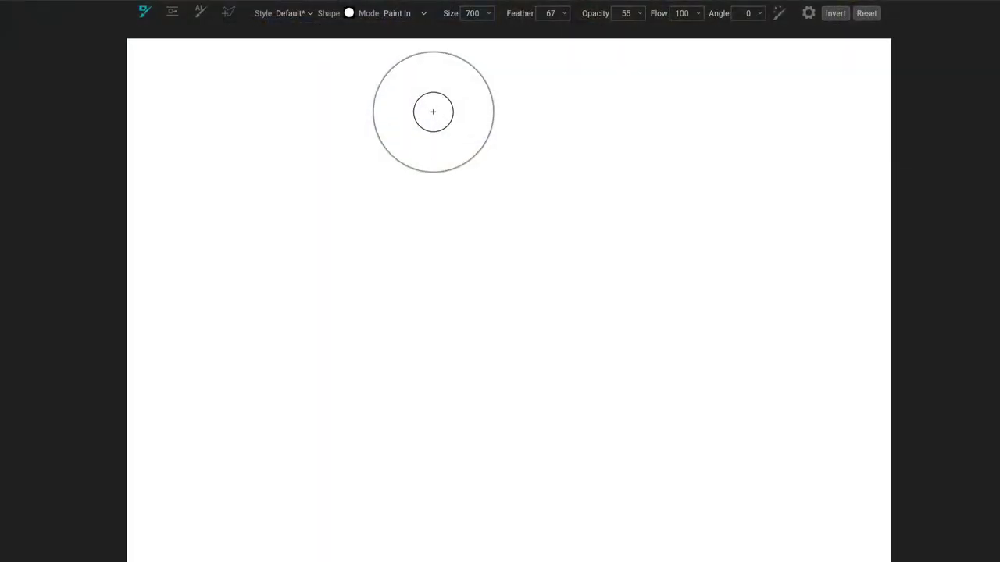
key(bracketleft)
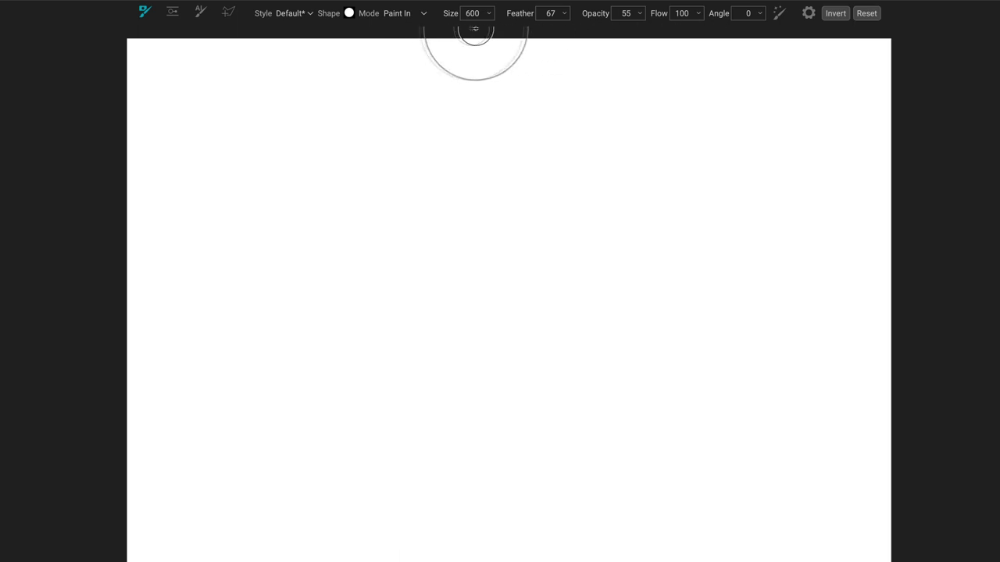
click(310, 15)
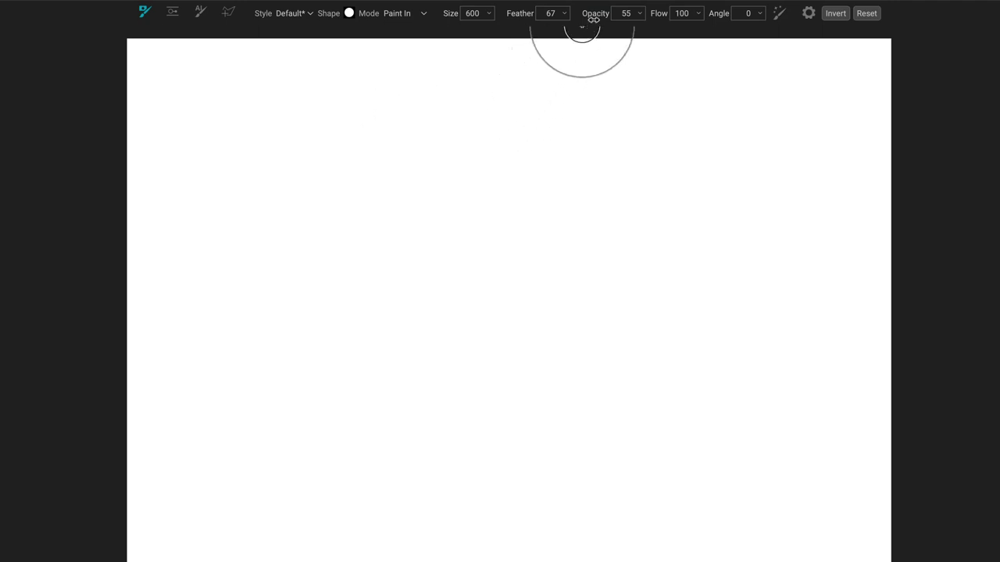
Set brush opacity to 100, switch to Paint Out, and paint a dab and curving black stroke
drag(594, 15, 648, 18)
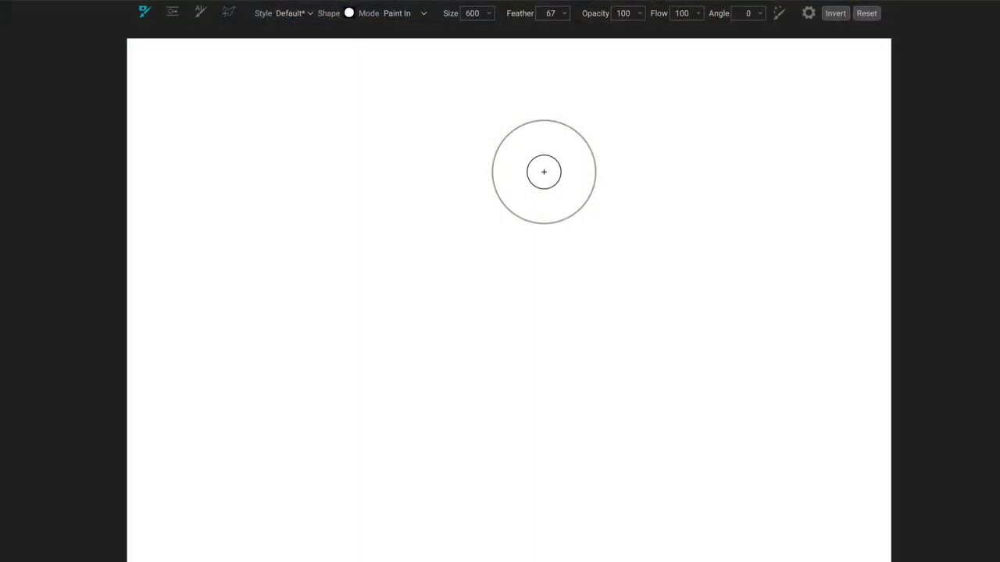
key(alt)
click(544, 172)
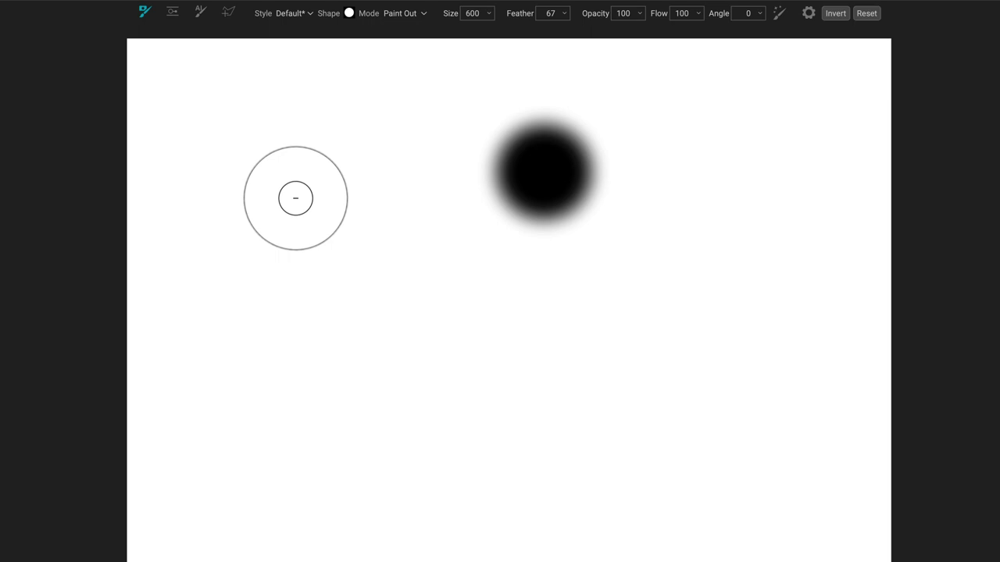
mouse_move(295, 198)
mouse_down()
mouse_move(329, 189)
mouse_move(370, 201)
mouse_move(395, 265)
mouse_move(437, 300)
mouse_move(477, 299)
mouse_up()
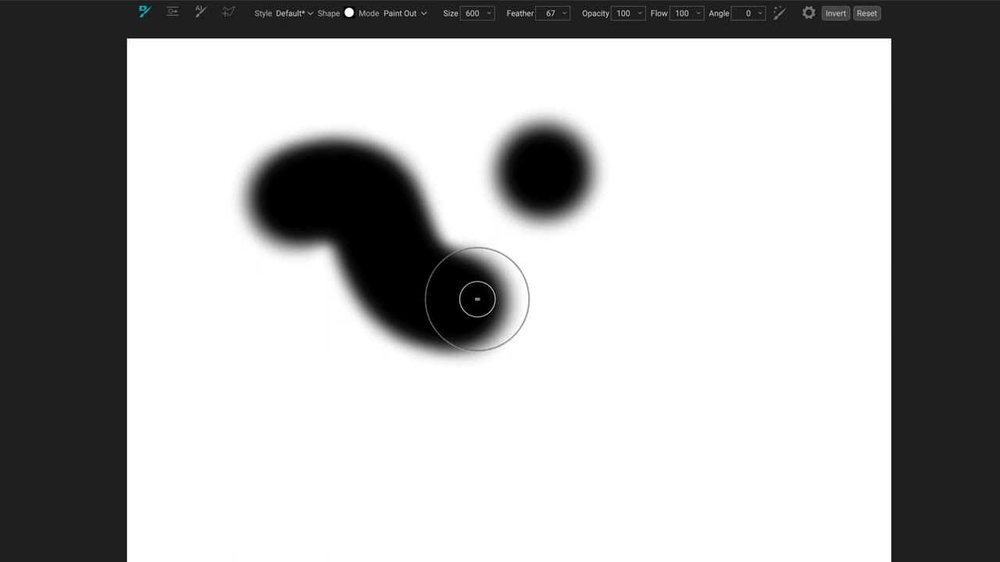
Raise the brush feather to 100 and paint a very soft diagonal stroke on the right
key(shift+bracketright)
key(shift+bracketright)
key(shift+bracketright)
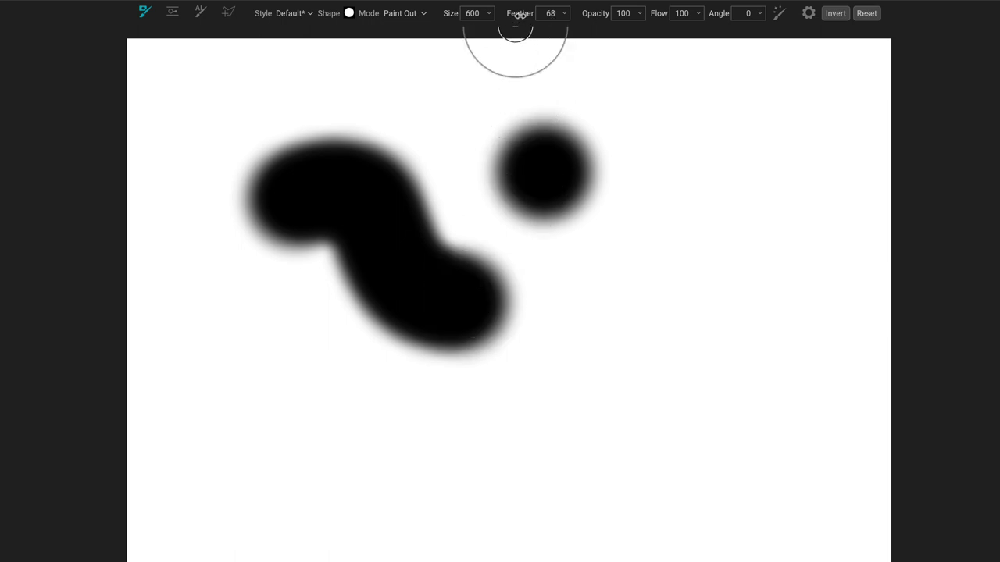
drag(520, 13, 562, 13)
click(745, 218)
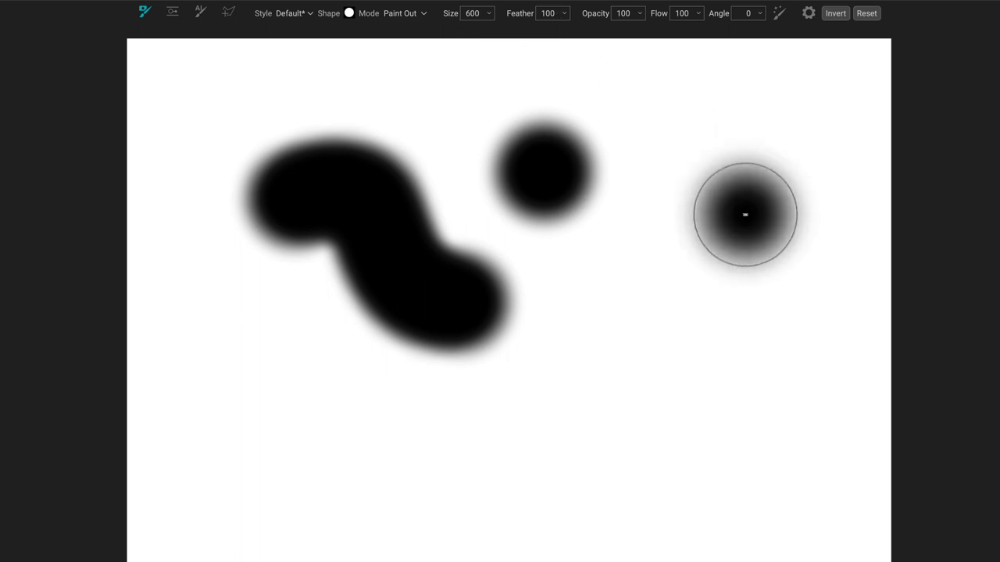
mouse_move(745, 217)
mouse_down()
mouse_move(723, 245)
mouse_move(627, 306)
mouse_up()
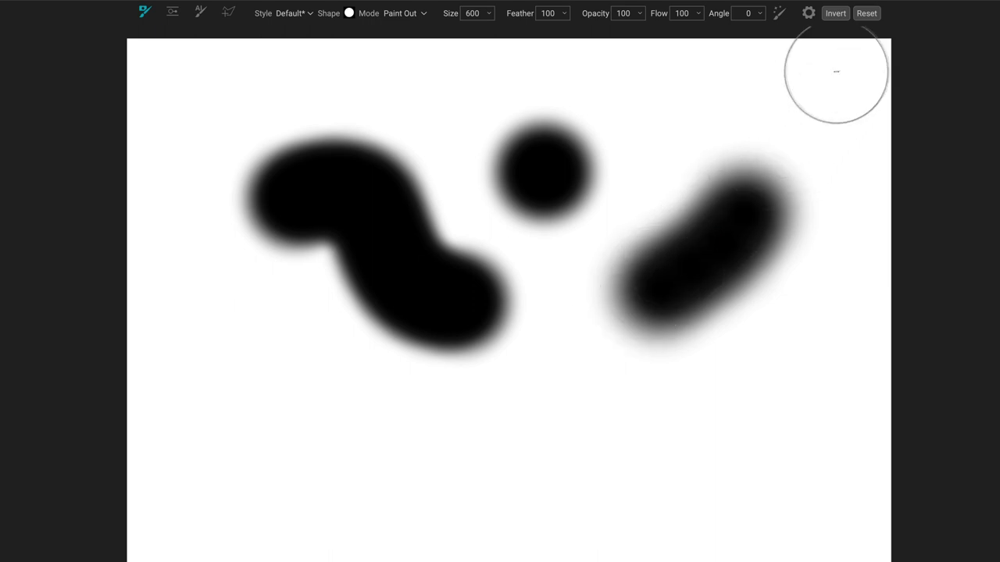
Clear the mask and set the brush to feather 19 and opacity 30
click(865, 17)
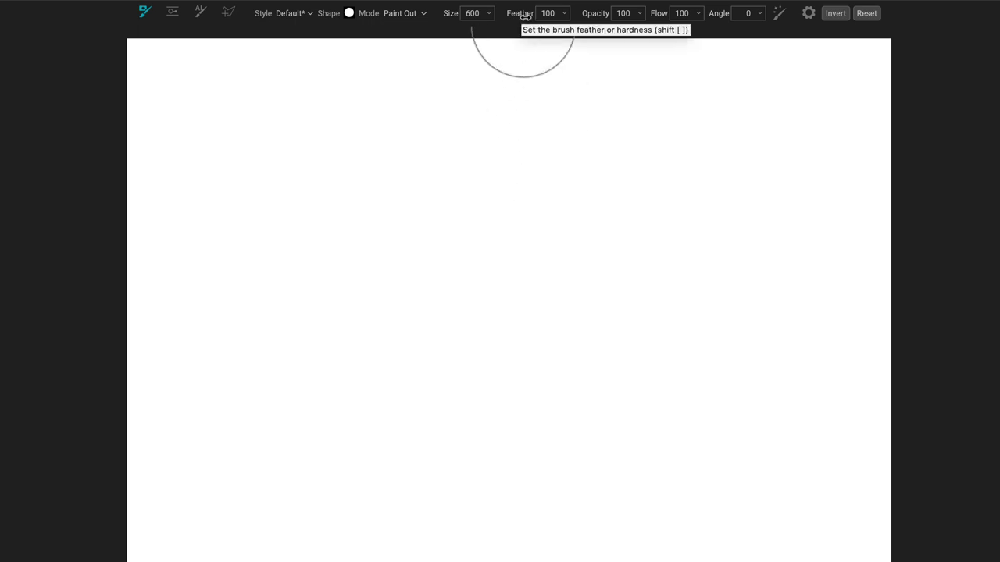
drag(525, 16, 438, 20)
drag(598, 14, 526, 16)
Paint two overlapping grey strokes across the mask
mouse_move(239, 221)
mouse_down()
mouse_move(304, 172)
mouse_move(397, 171)
mouse_move(446, 252)
mouse_move(468, 269)
mouse_up()
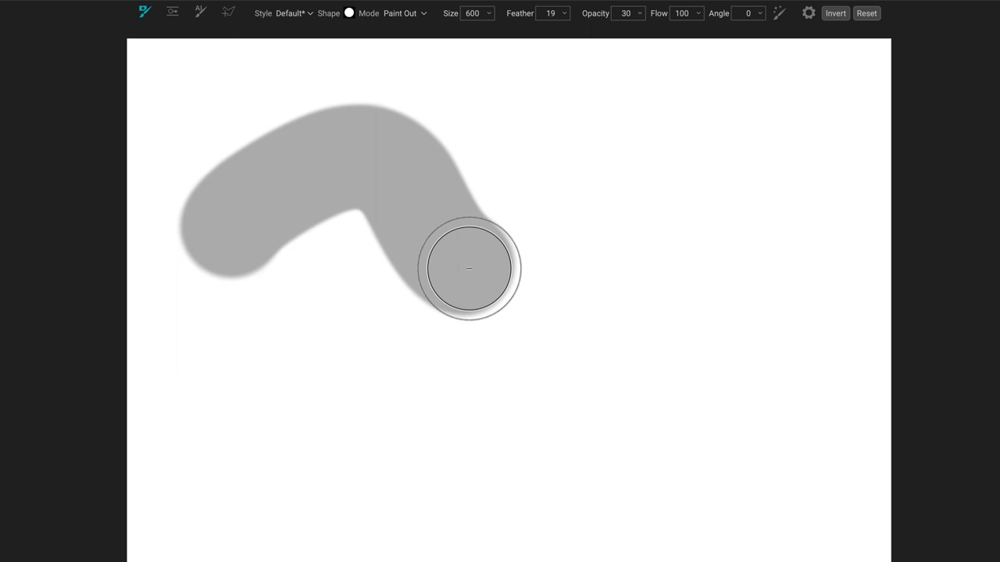
mouse_move(468, 269)
mouse_down()
mouse_move(492, 281)
mouse_move(545, 279)
mouse_move(705, 194)
mouse_up()
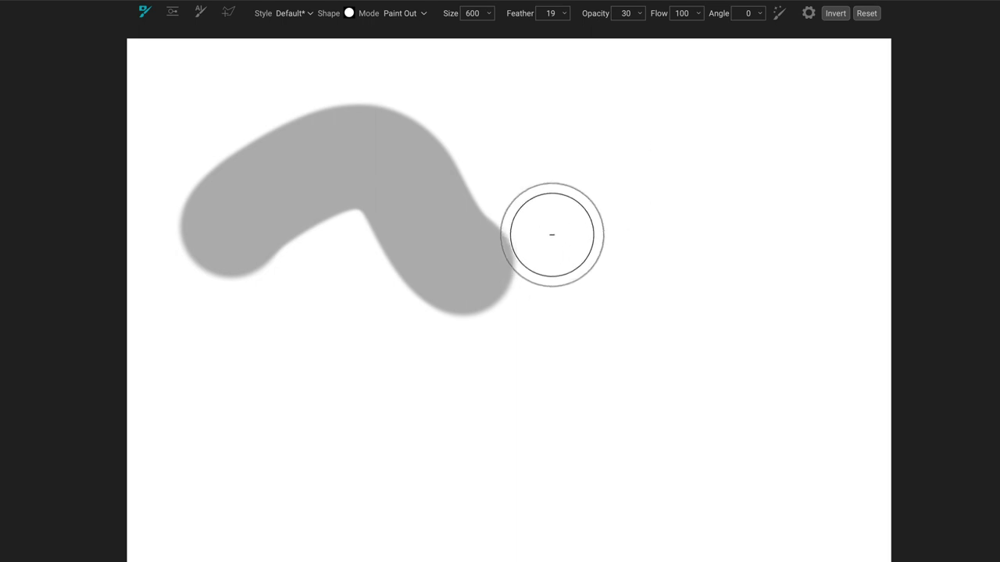
click(551, 233)
drag(552, 234, 507, 147)
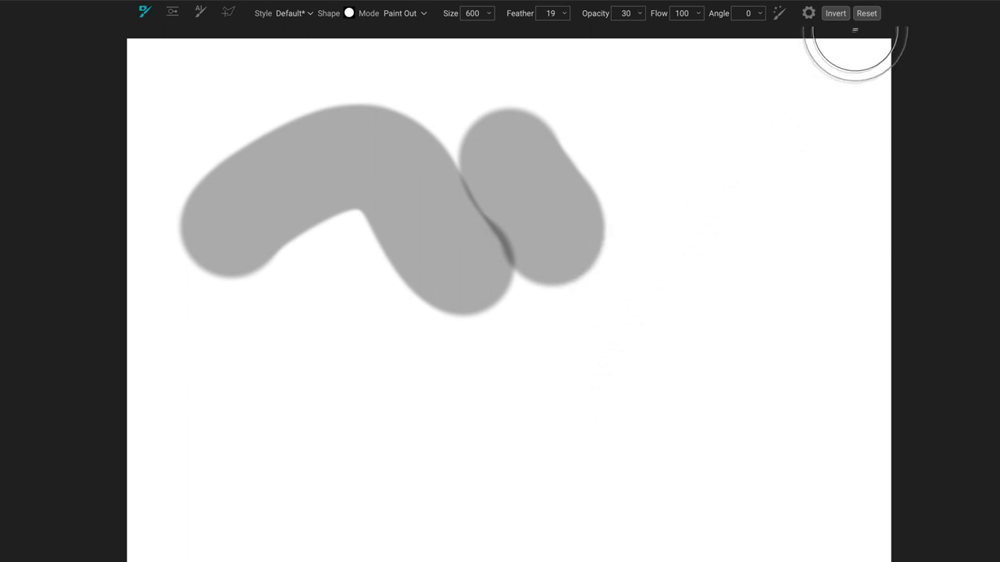
Clear the mask, set brush opacity to 100, and paint a solid black curving band
click(865, 13)
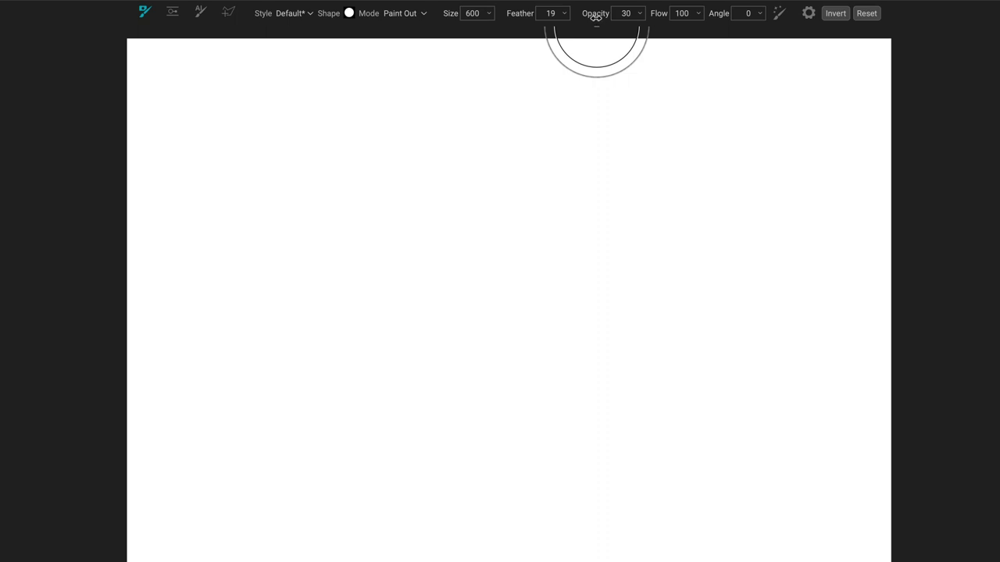
double_click(597, 18)
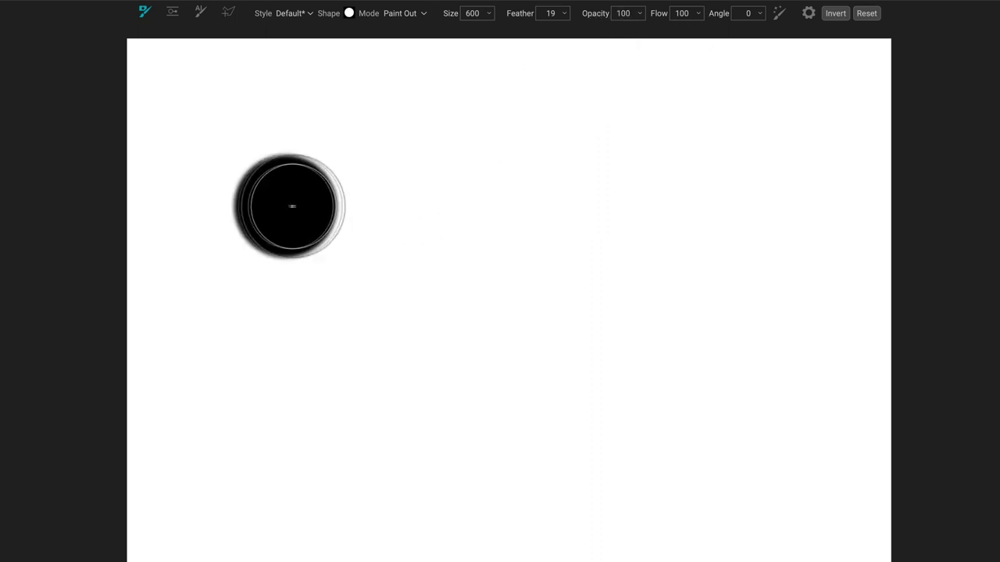
mouse_move(299, 206)
mouse_down()
mouse_move(362, 203)
mouse_move(420, 219)
mouse_move(536, 292)
mouse_move(553, 292)
mouse_move(523, 183)
mouse_up()
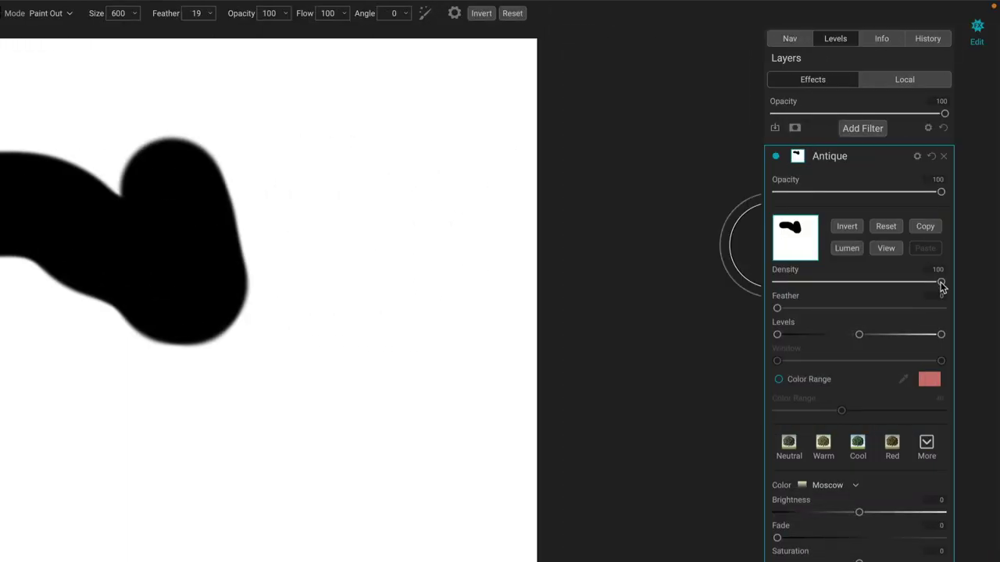
Lower the mask density to fade the strokes, paint a round dab, then raise density back
drag(941, 283, 823, 283)
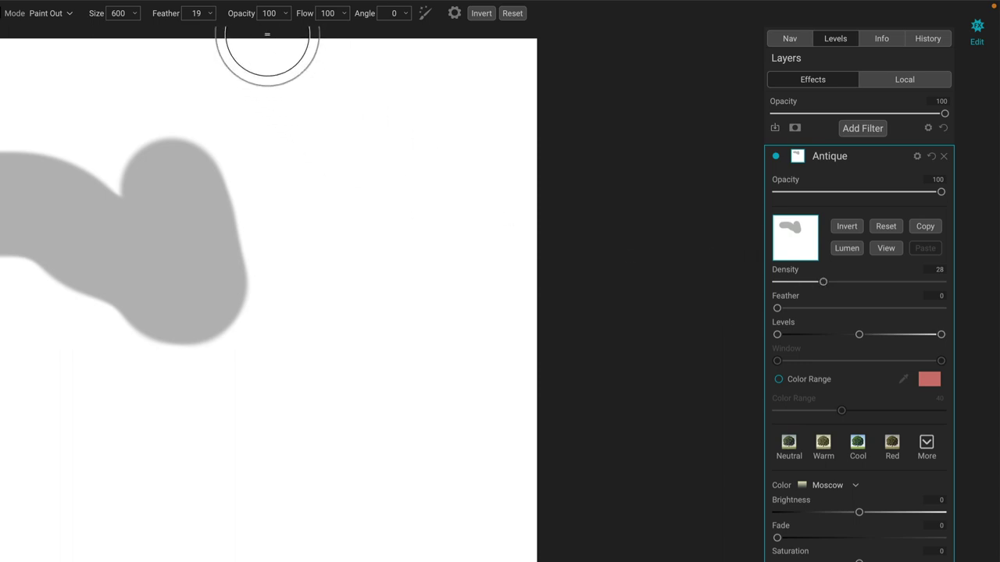
mouse_move(390, 231)
mouse_down()
mouse_move(377, 210)
mouse_move(374, 245)
mouse_move(367, 213)
mouse_move(369, 256)
mouse_move(369, 216)
mouse_move(369, 254)
mouse_move(368, 226)
mouse_up()
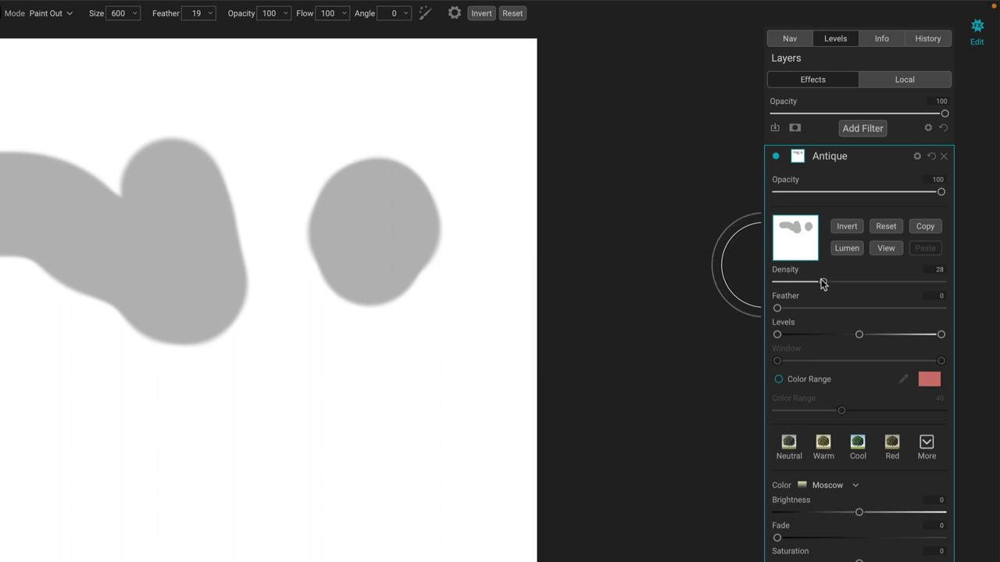
drag(824, 282, 966, 284)
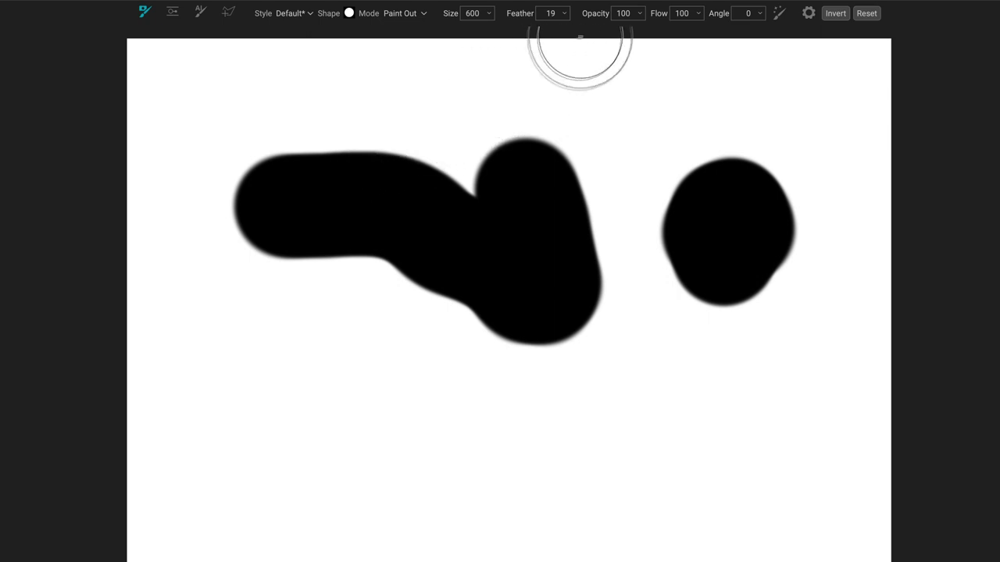
Switch the brush to Paint In at opacity 70 and brush over the left band to grey it
drag(601, 14, 563, 15)
click(422, 19)
click(420, 26)
mouse_move(257, 145)
mouse_down()
mouse_move(232, 241)
mouse_move(335, 143)
mouse_move(374, 134)
mouse_move(527, 151)
mouse_move(561, 207)
mouse_move(581, 280)
mouse_move(566, 337)
mouse_move(514, 238)
mouse_move(463, 230)
mouse_move(331, 261)
mouse_up()
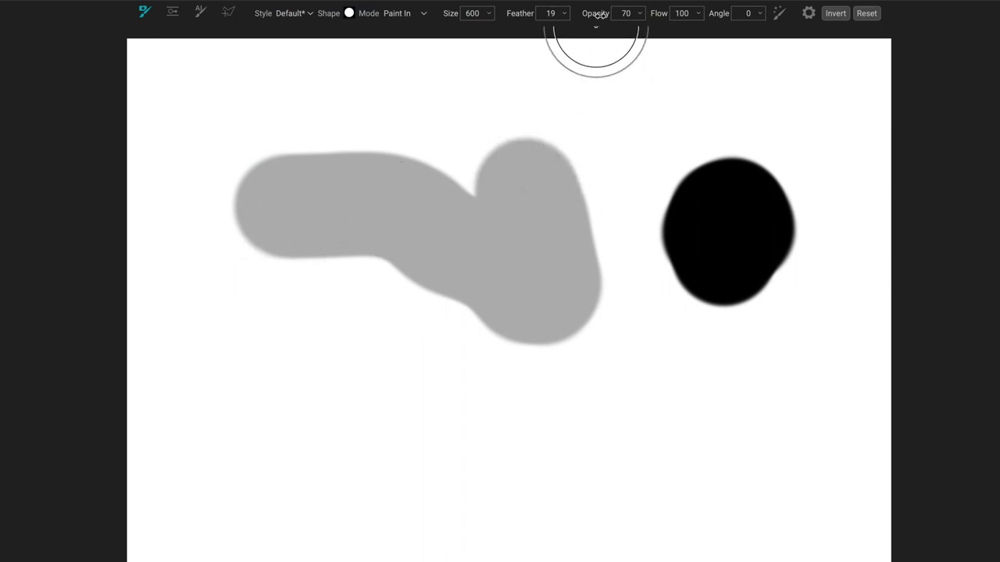
Switch the brush to Paint Out at opacity 67 and paint a dark grey blob near the top
mouse_move(595, 13)
mouse_down()
mouse_move(558, 22)
mouse_move(596, 21)
mouse_up()
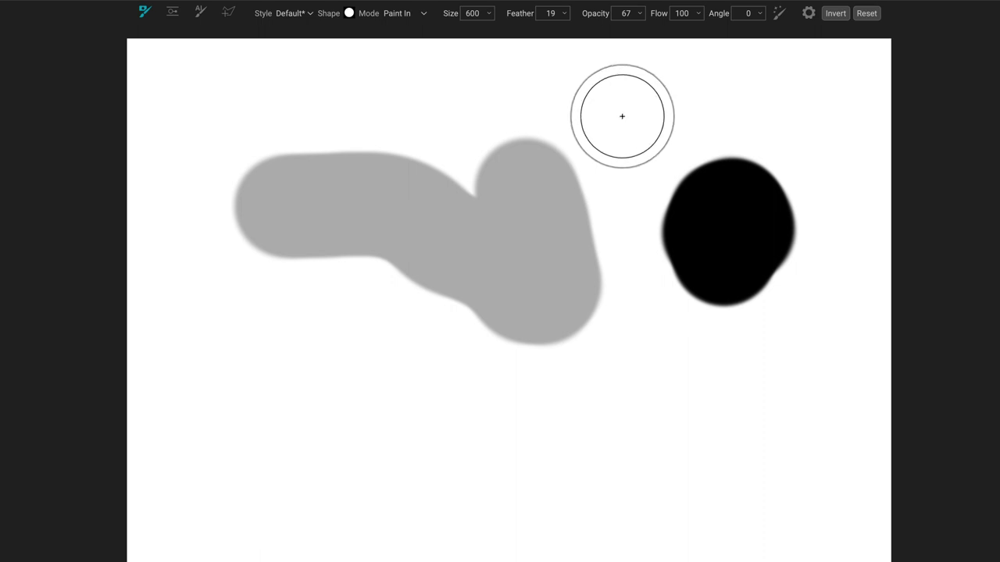
click(423, 13)
click(414, 25)
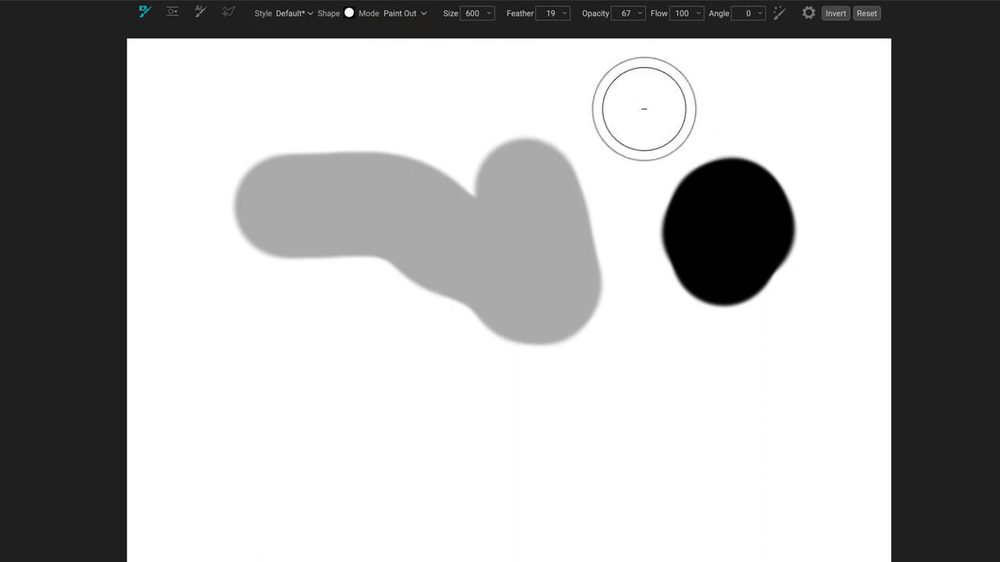
mouse_move(643, 104)
mouse_down()
mouse_move(606, 110)
mouse_move(613, 126)
mouse_move(571, 150)
mouse_up()
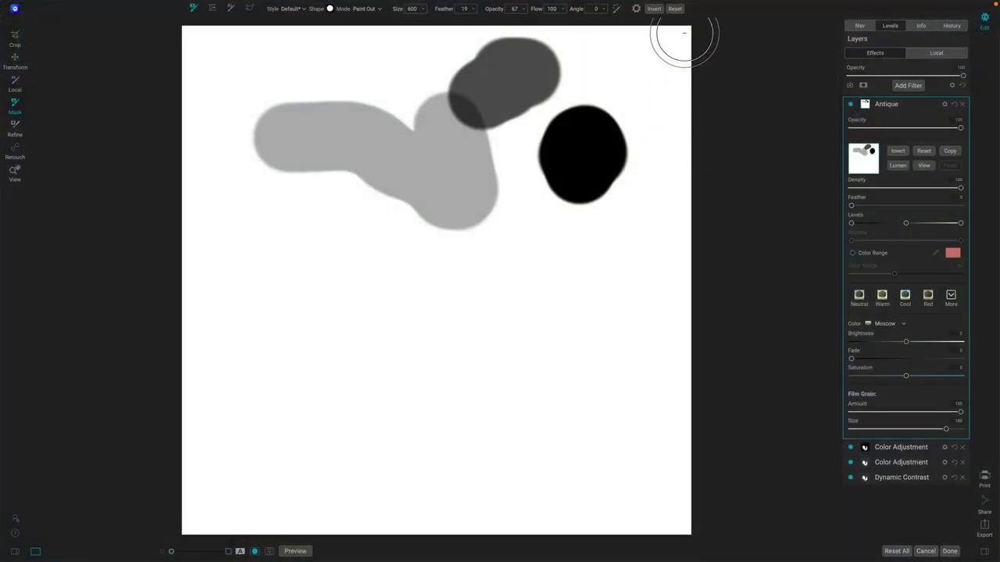
Reset the practice mask and delete the Antique filter layer
click(675, 8)
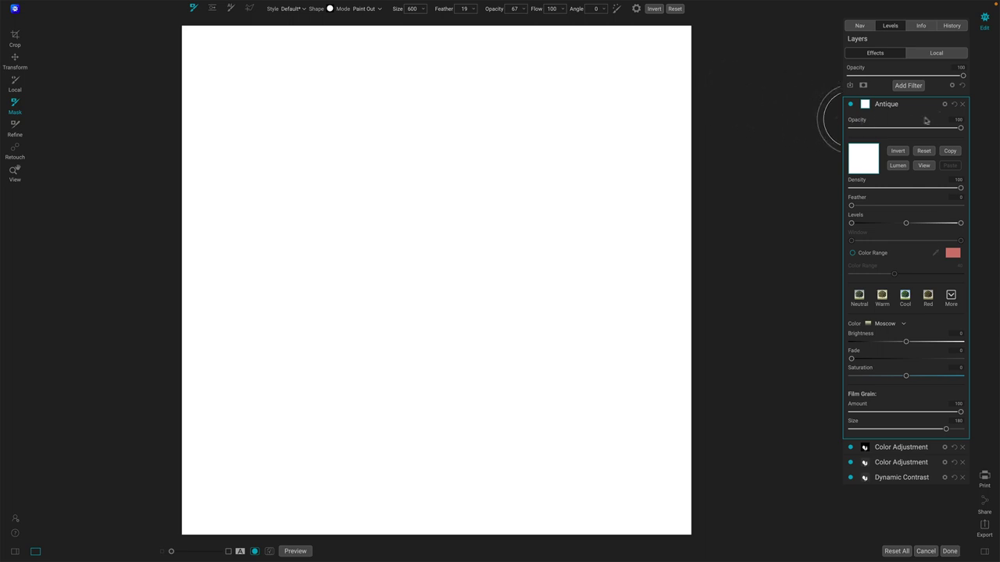
click(963, 105)
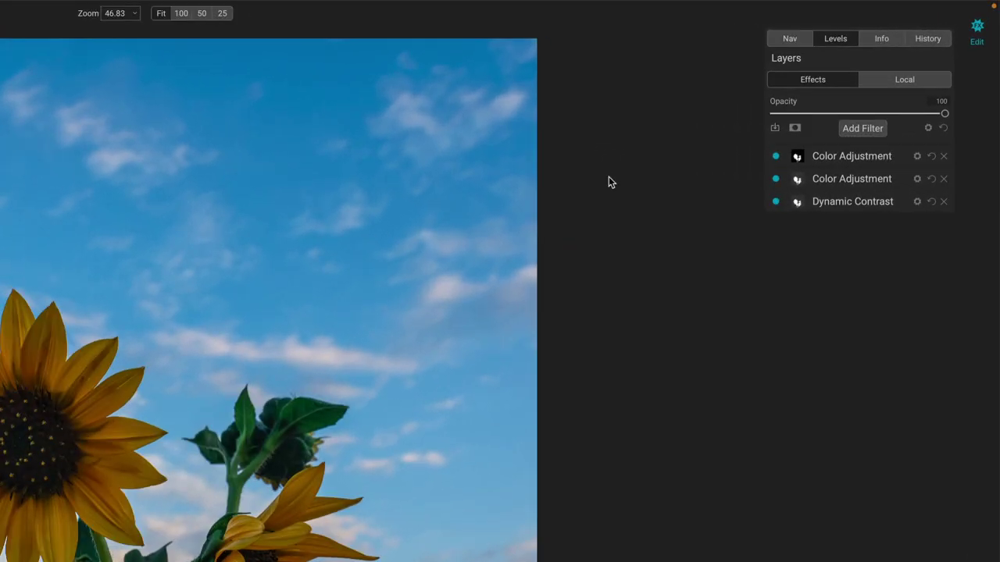
Add a Local adjustment set to Lighten, test it across the sky, and set feather to 18
click(914, 81)
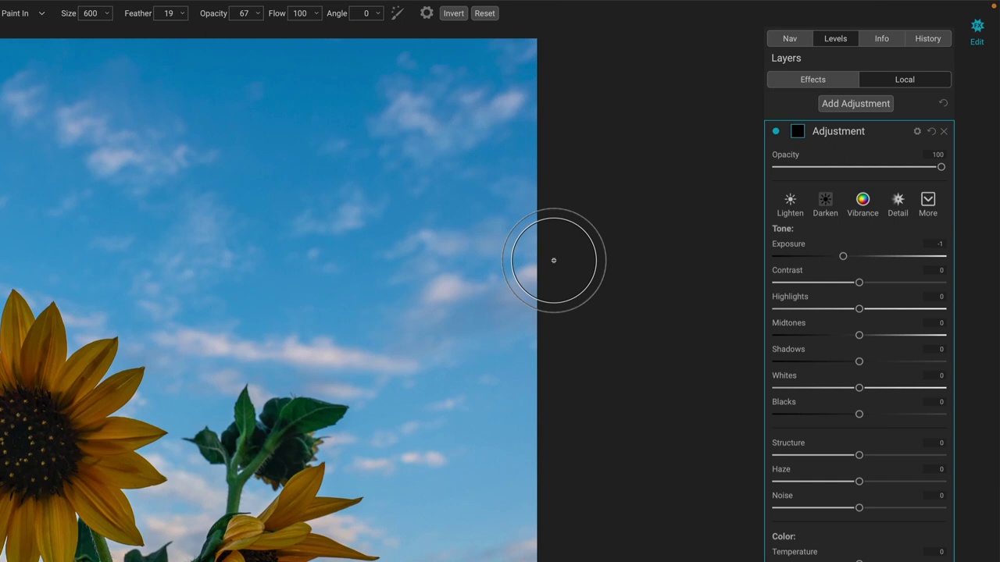
click(789, 207)
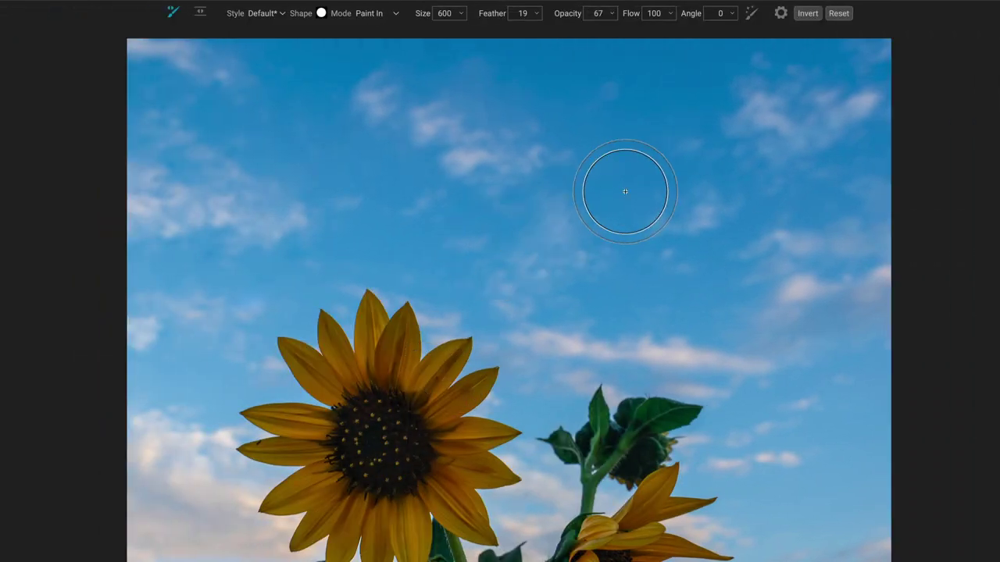
mouse_move(625, 195)
mouse_down()
mouse_move(513, 196)
mouse_move(669, 313)
mouse_up()
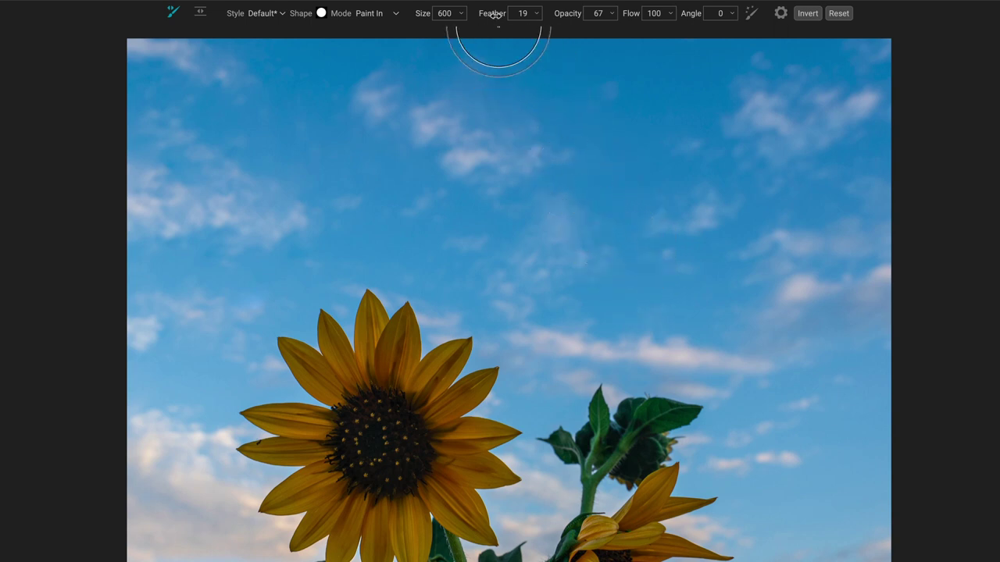
drag(495, 14, 494, 14)
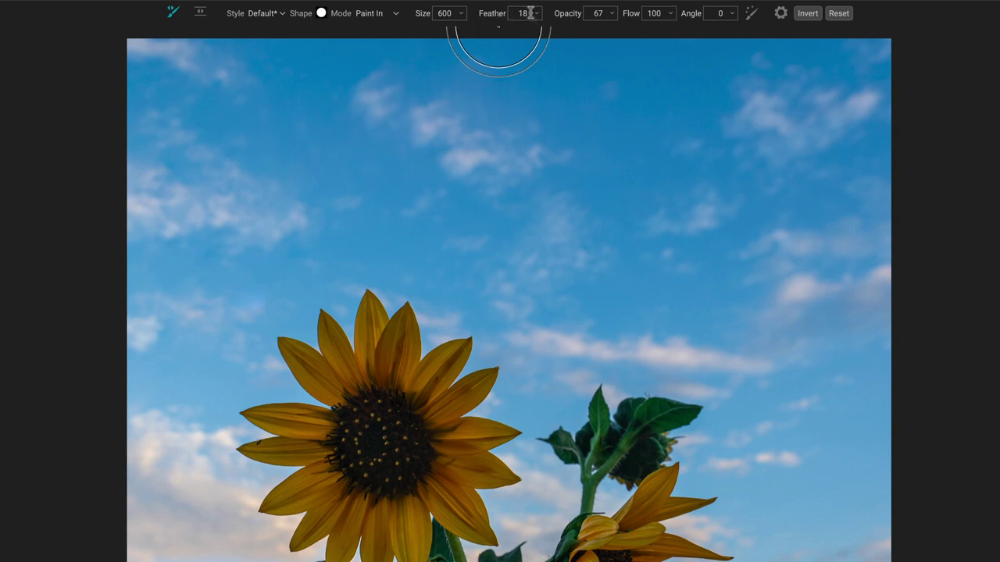
Scrub the Lighten brush Size down to 250, keeping Opacity at 100
drag(429, 17, 419, 16)
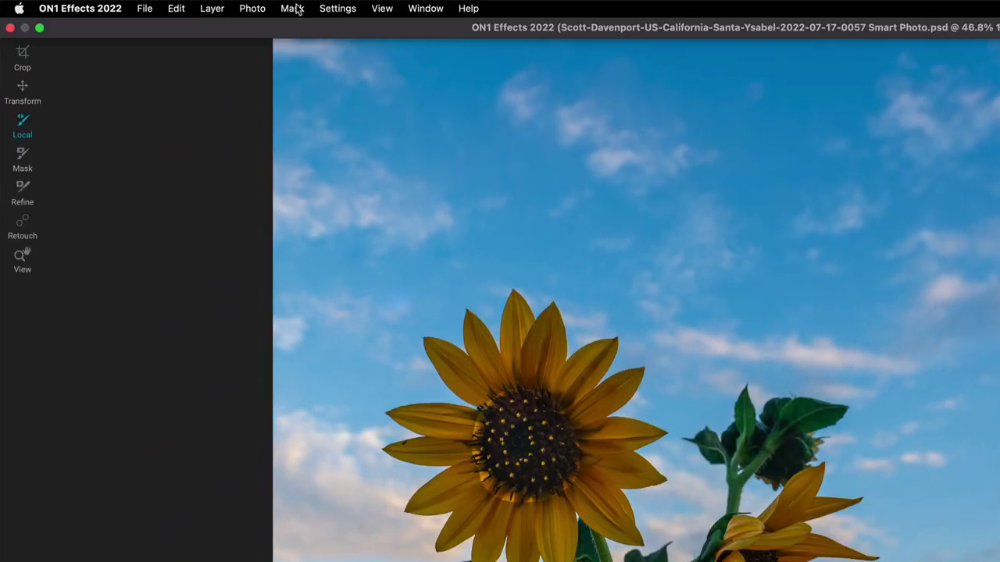
Set the mask view mode to Red Overlay While Brushing
click(293, 9)
mouse_move(314, 151)
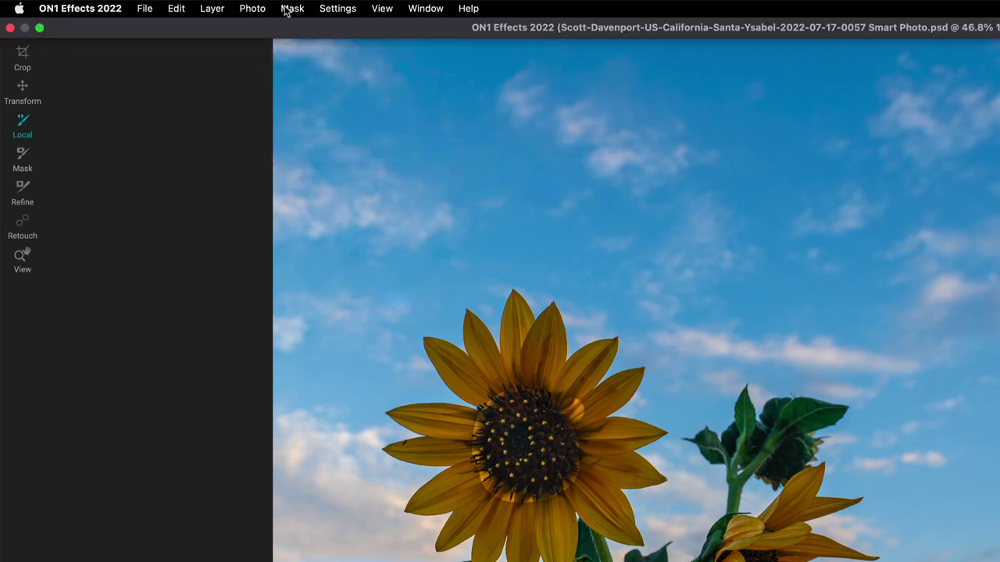
click(291, 9)
mouse_move(320, 152)
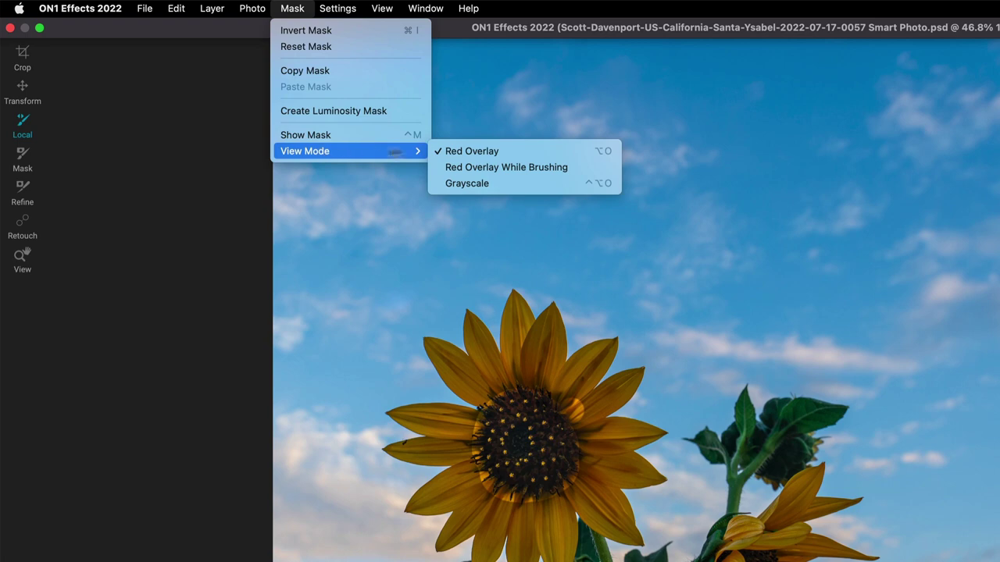
click(452, 169)
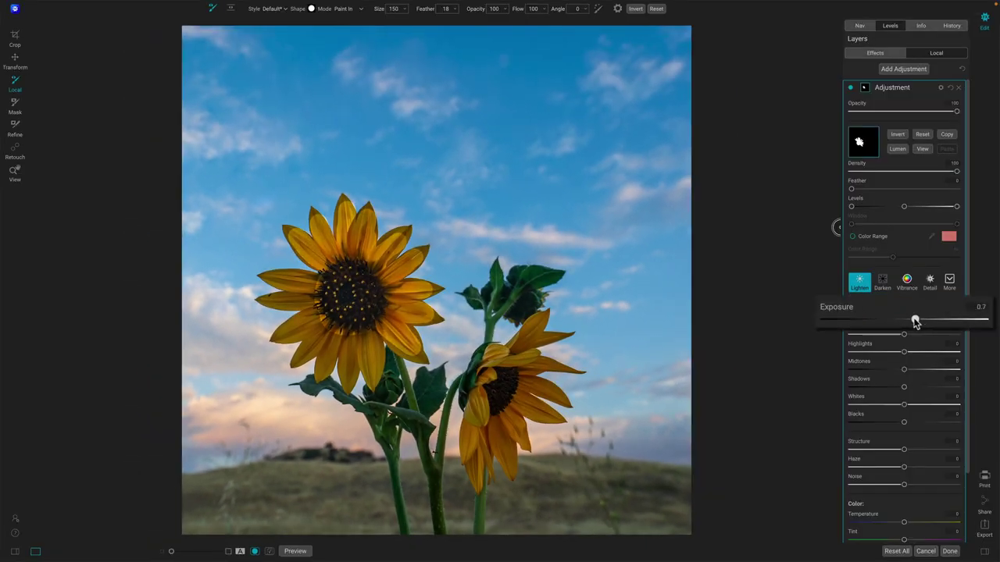
Feather the mask edge to 38 and show the mask as an always-on Red Overlay
click(834, 199)
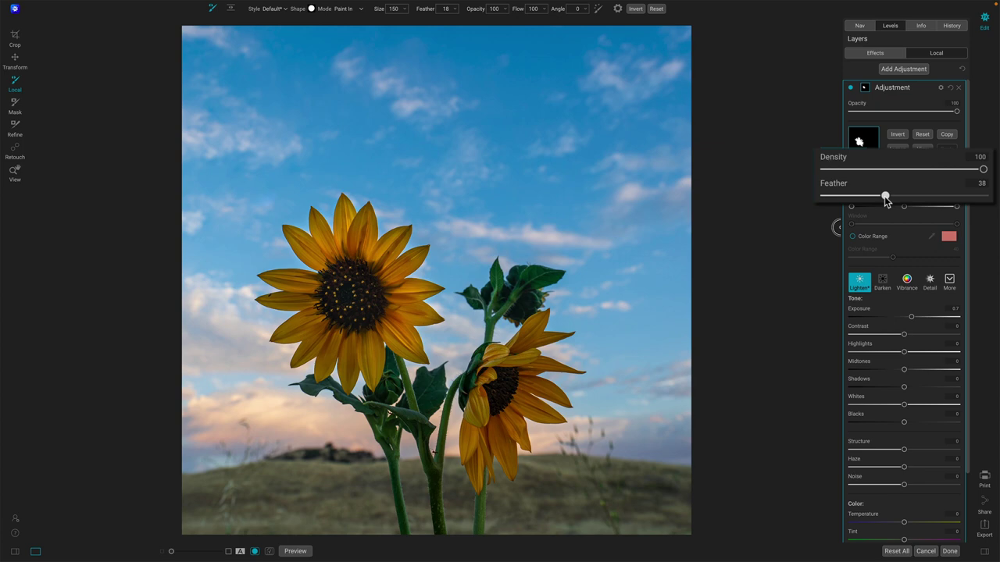
drag(885, 200, 891, 191)
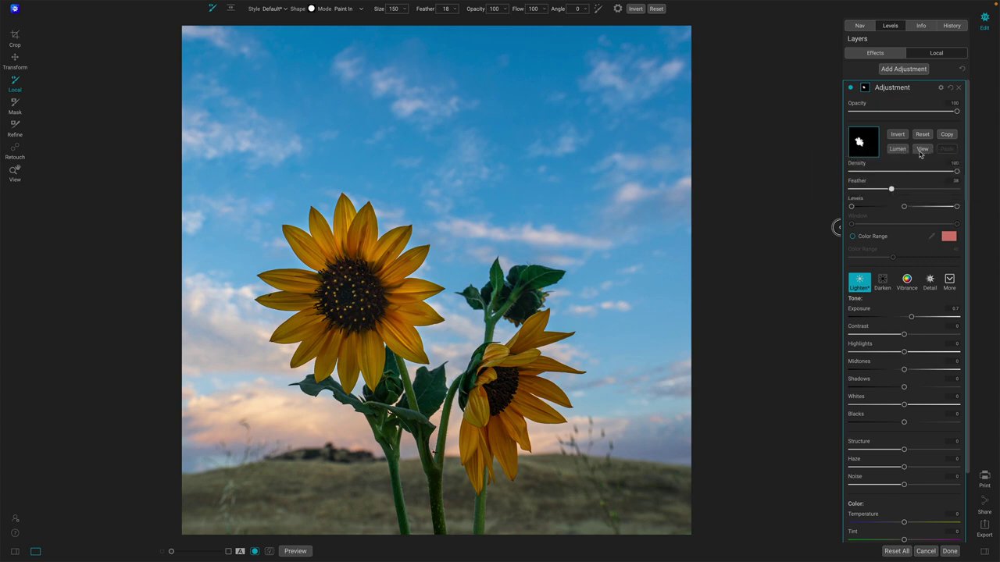
mouse_move(142, 3)
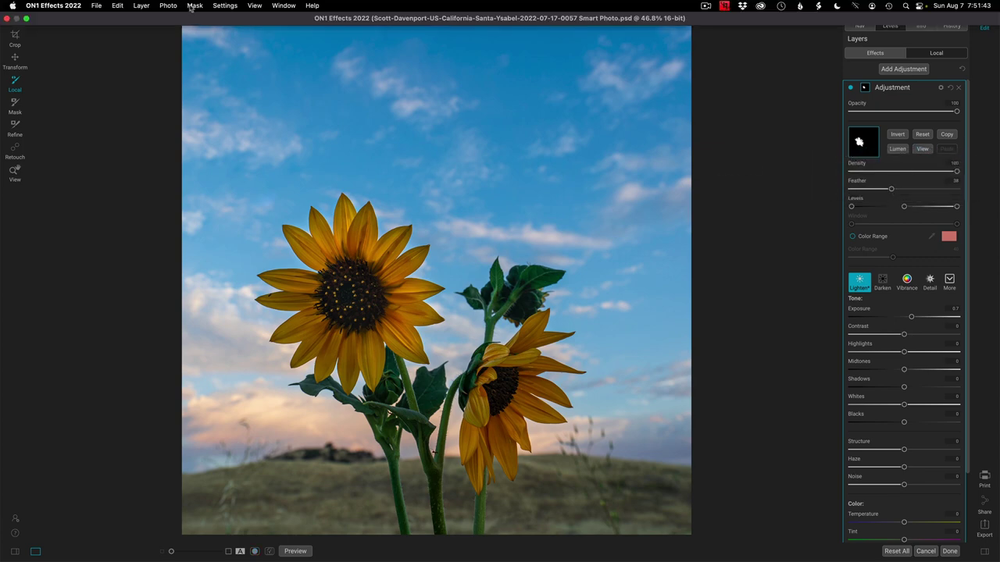
click(194, 6)
mouse_move(248, 101)
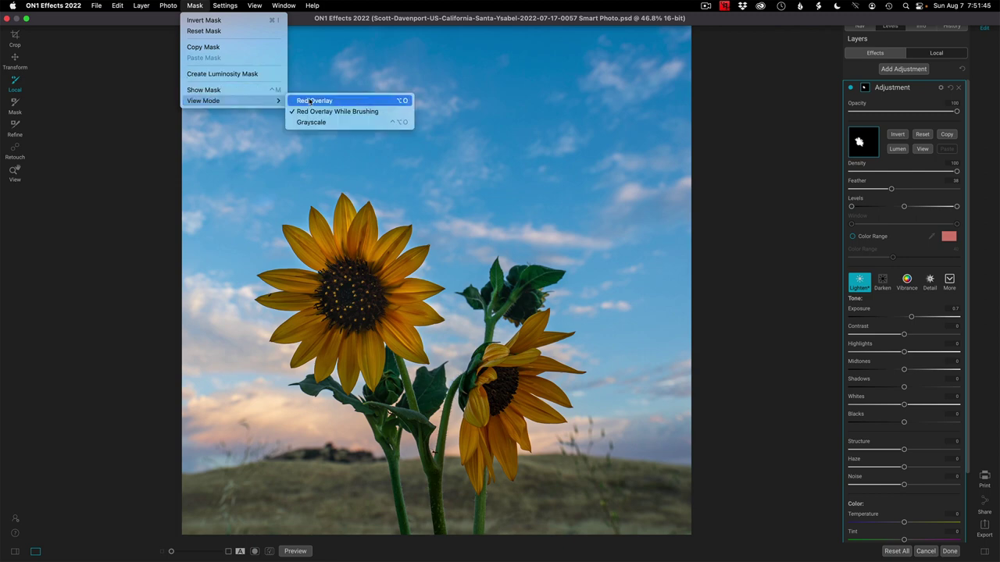
click(310, 100)
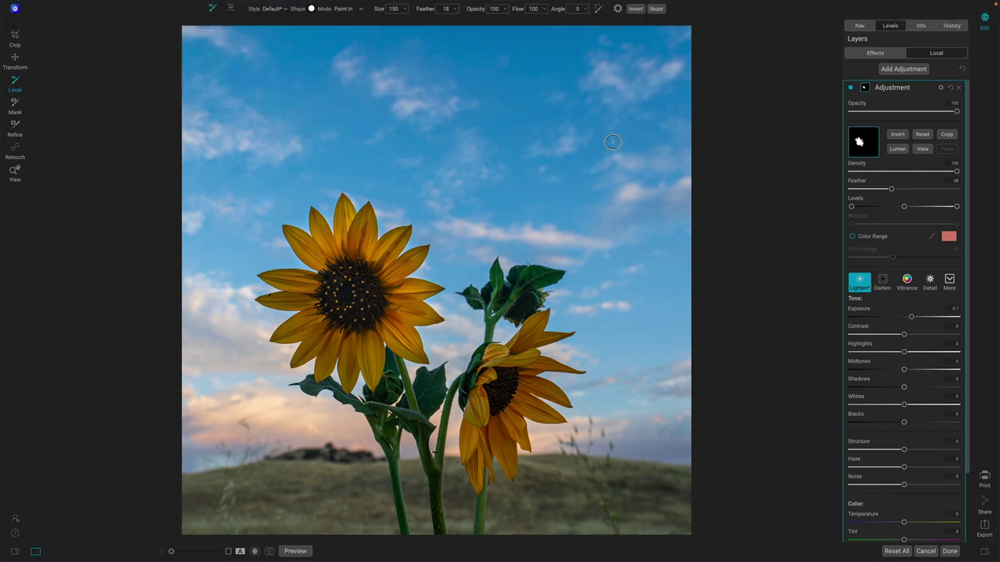
click(922, 150)
Lower the mask Feather to compare a harder edge, then settle it at 39
mouse_move(892, 189)
mouse_down()
mouse_move(850, 199)
mouse_move(878, 200)
mouse_up()
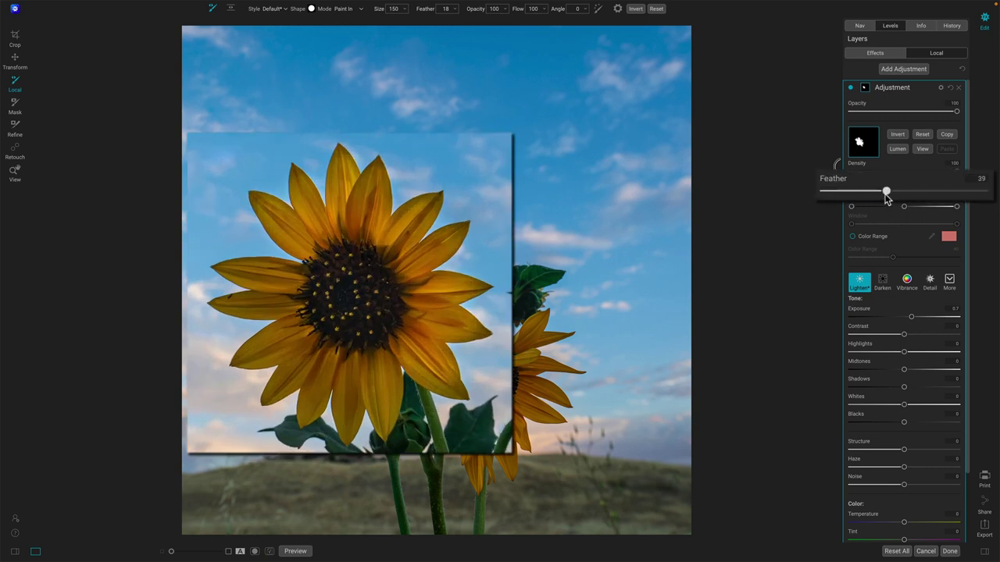
drag(886, 200, 886, 200)
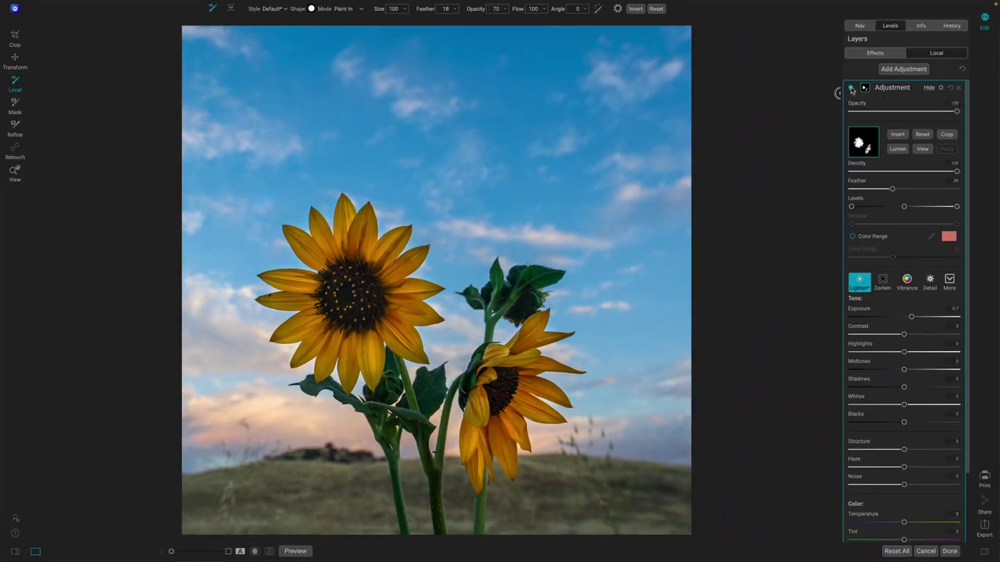
Toggle the Lighten layer off and on, then set Exposure to 0.4 and mask Density to 74
click(851, 89)
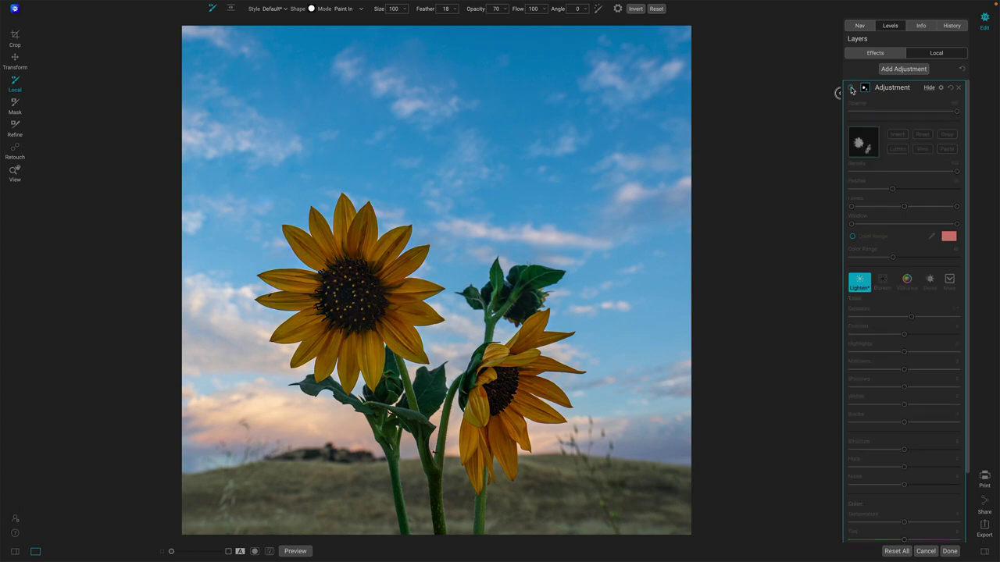
click(852, 88)
drag(911, 316, 913, 323)
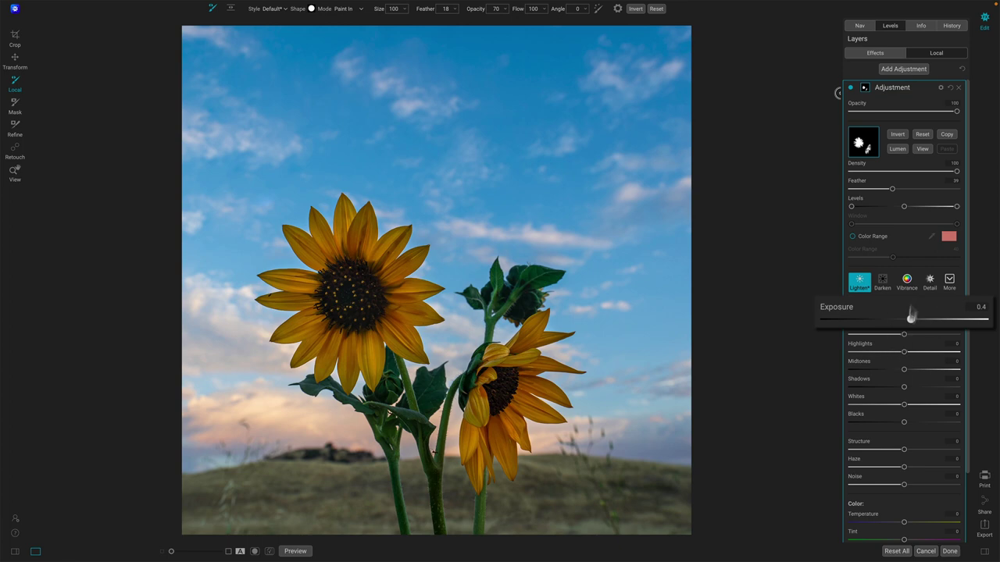
mouse_move(956, 171)
mouse_down()
mouse_move(983, 170)
mouse_move(888, 182)
mouse_move(989, 173)
mouse_move(917, 174)
mouse_move(987, 176)
mouse_move(939, 170)
mouse_up()
Show the Lighten mask as a red overlay and nudge Density to about 73
click(923, 150)
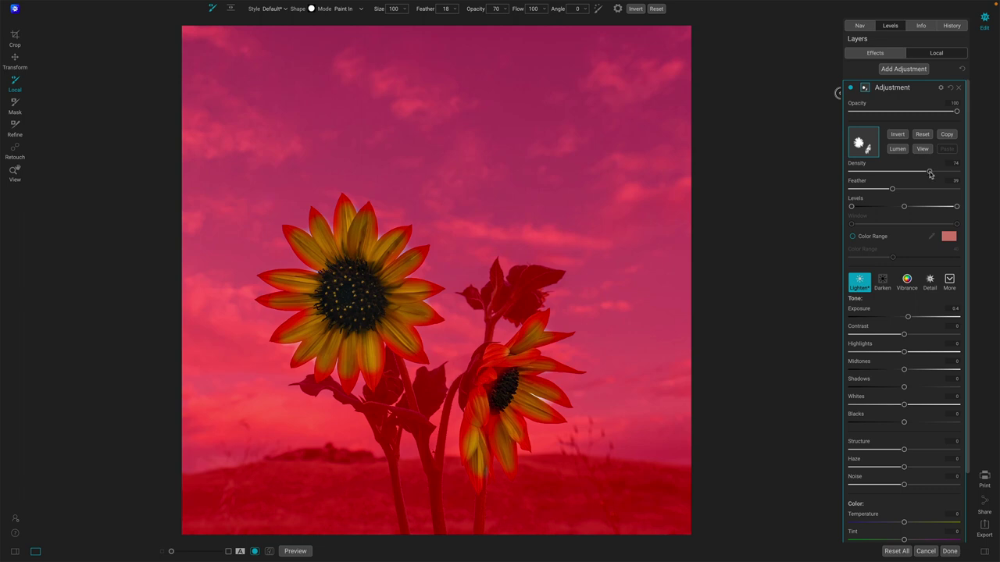
mouse_move(930, 174)
mouse_down()
mouse_move(909, 174)
mouse_move(945, 174)
mouse_up()
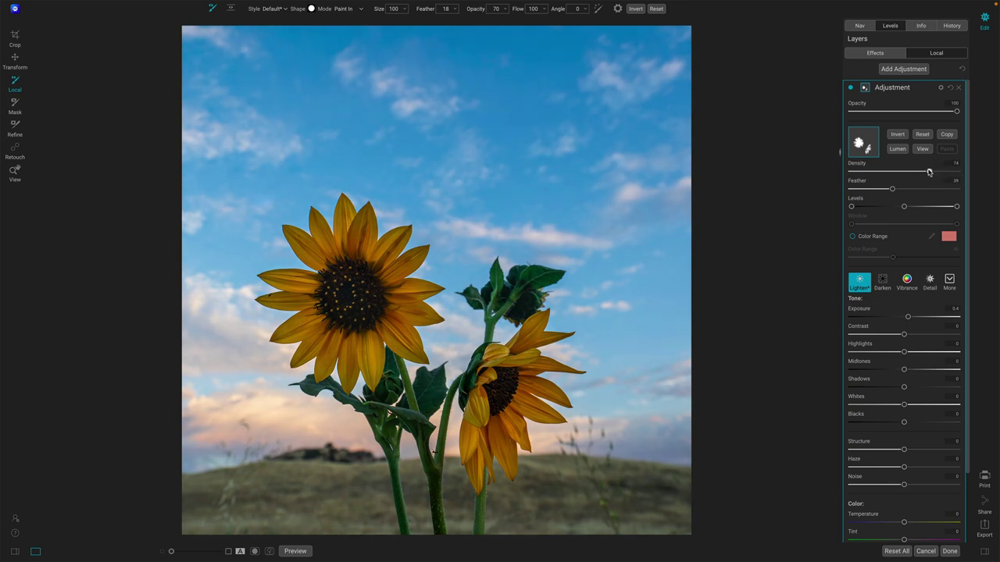
click(852, 88)
click(852, 88)
click(852, 88)
click(851, 88)
click(851, 89)
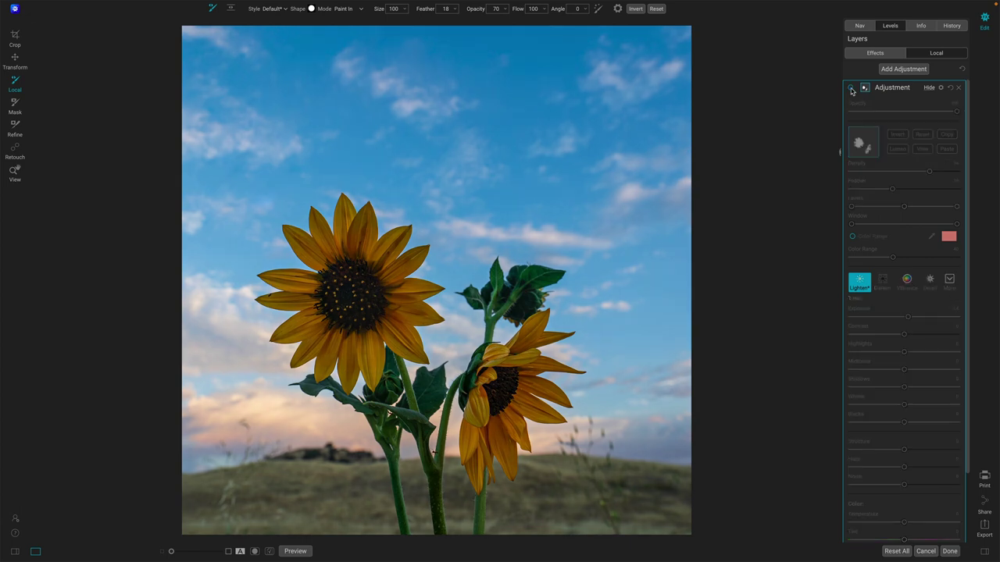
click(851, 88)
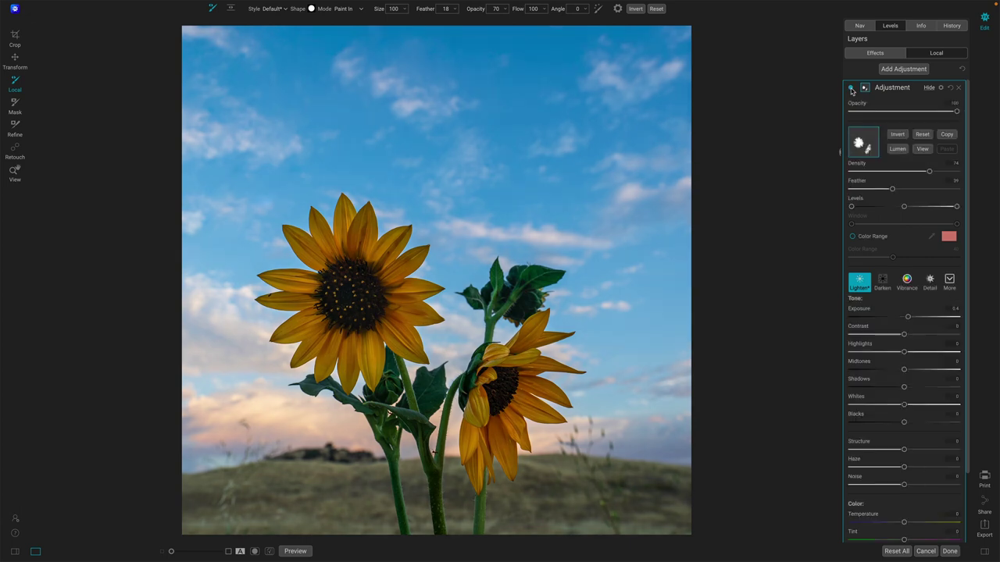